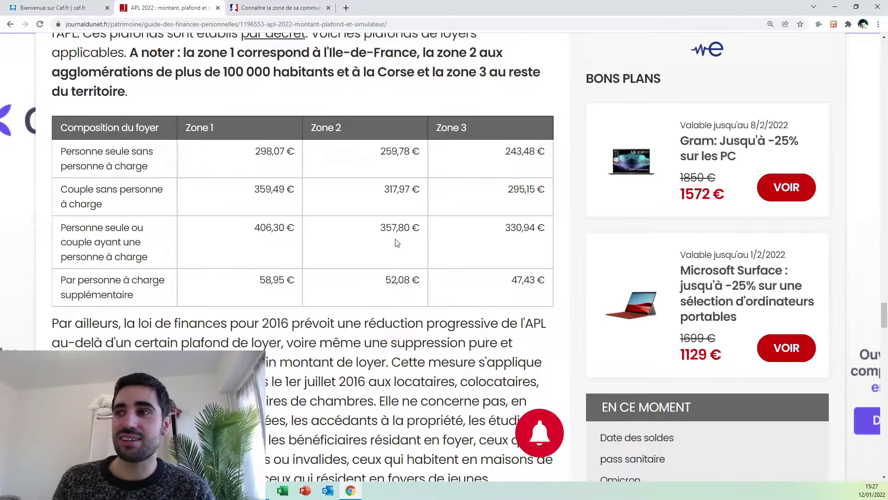
Switch to the caf.fr site, open the benefit request service and start the Aide au logement application
{"action": "left_click", "coordinate": [86, 9]}
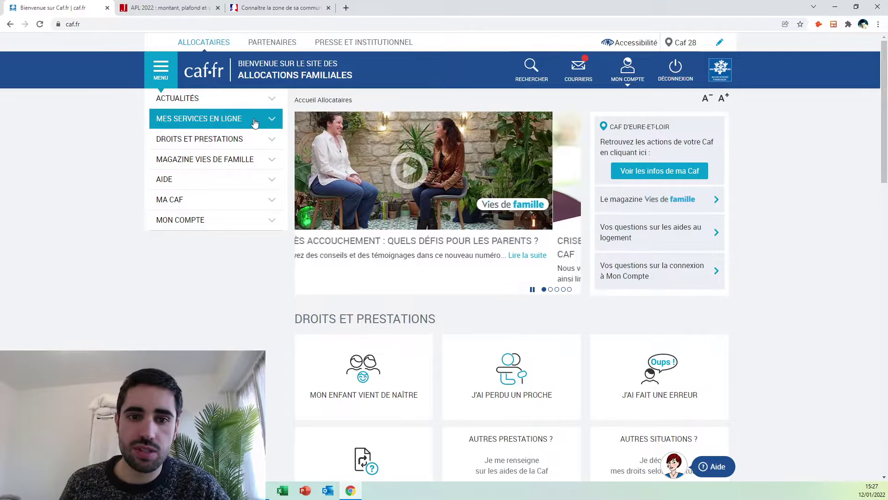
{"action": "left_click", "coordinate": [255, 122]}
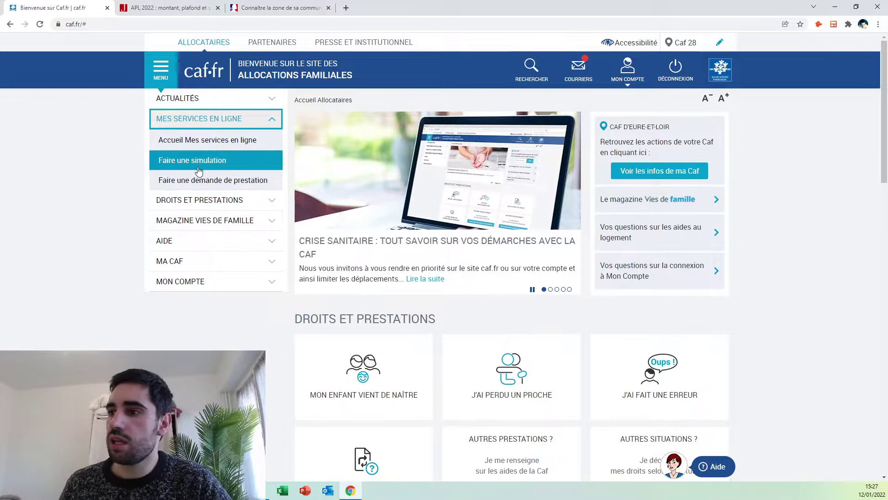
{"action": "left_click", "coordinate": [206, 183]}
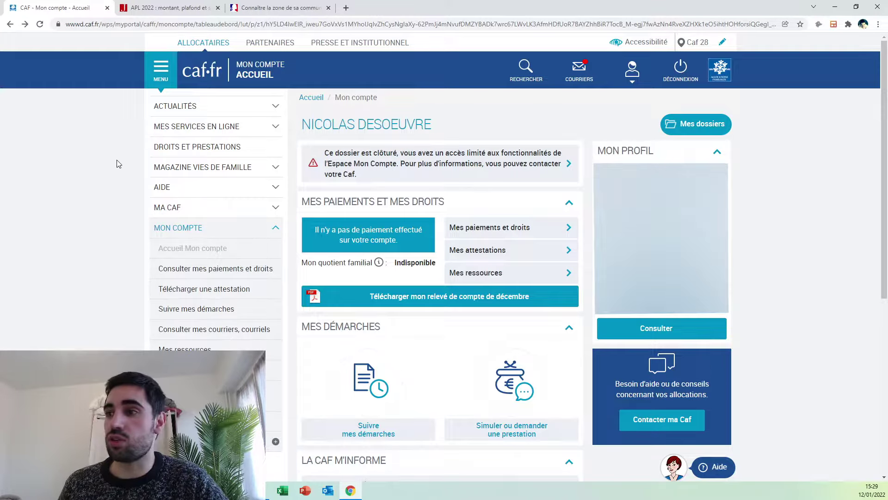
{"action": "left_click", "coordinate": [183, 134]}
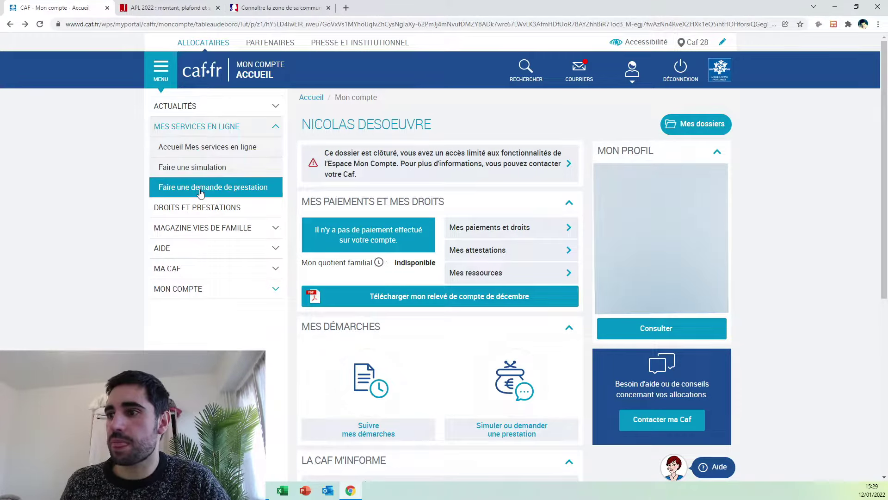
{"action": "left_click", "coordinate": [198, 189]}
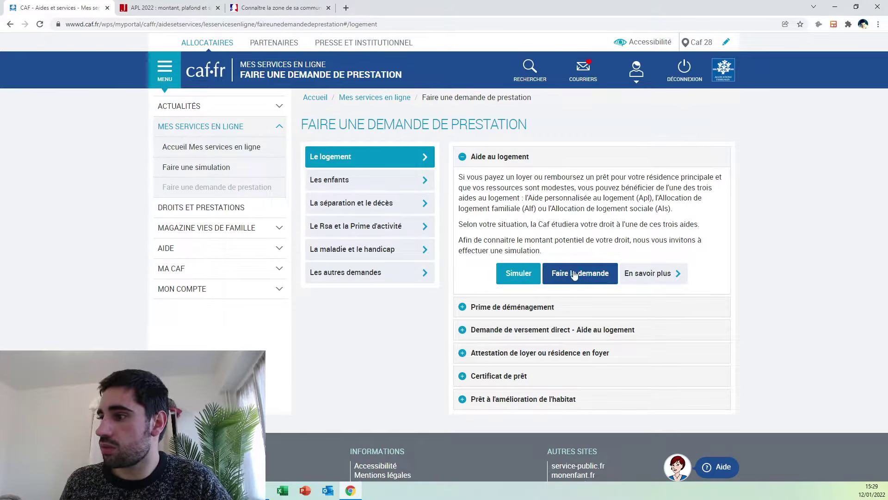
{"action": "left_click", "coordinate": [596, 275]}
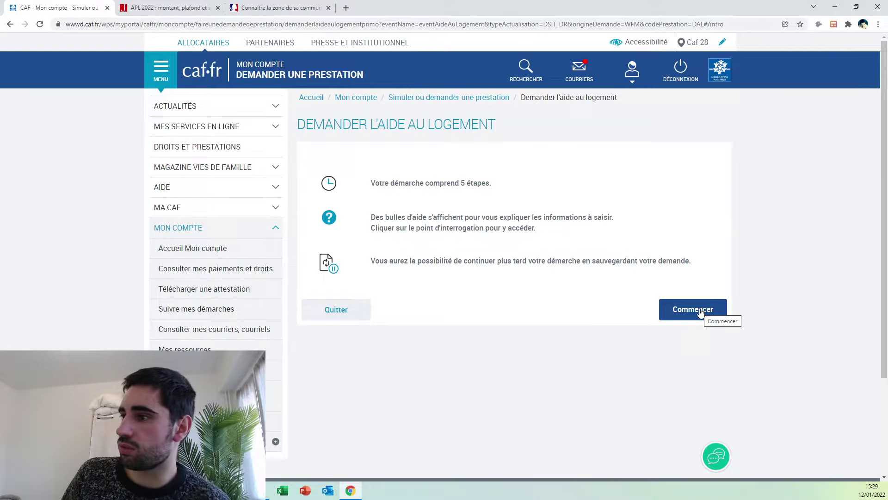
{"action": "left_click", "coordinate": [683, 311]}
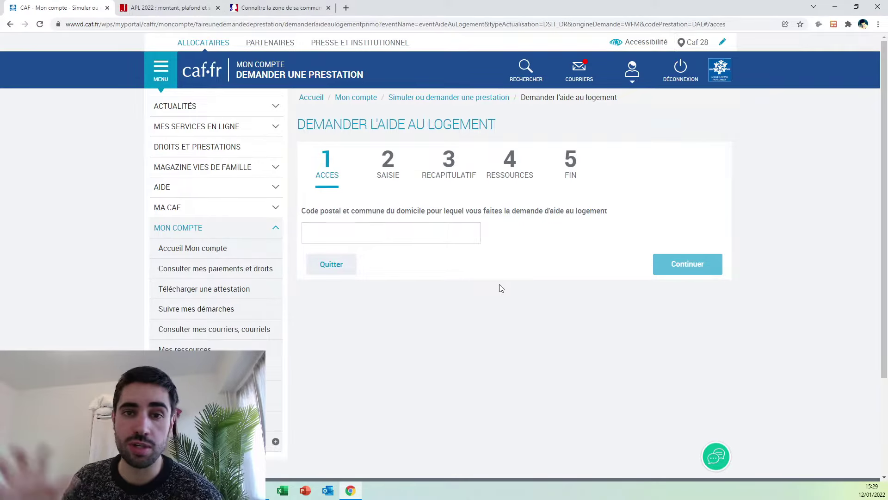
Enter the postal code of the home concerned by the request and choose the matching commune
{"action": "left_click", "coordinate": [457, 227]}
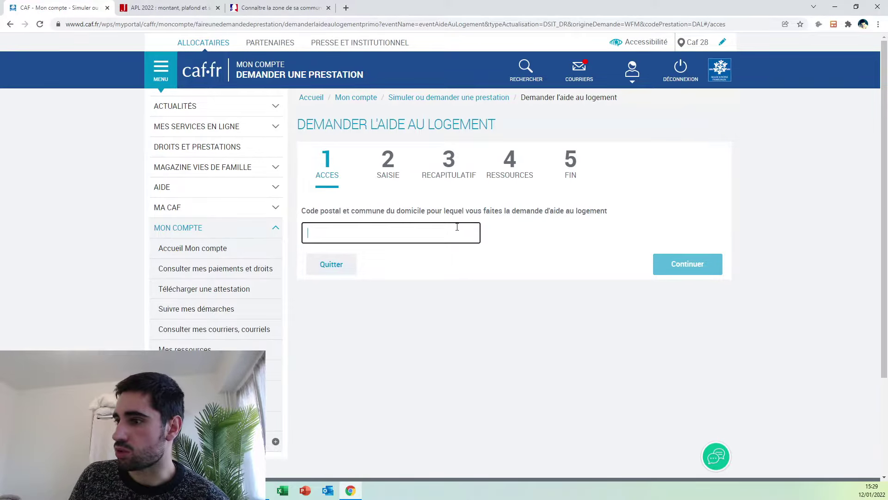
{"action": "type", "text": "49000"}
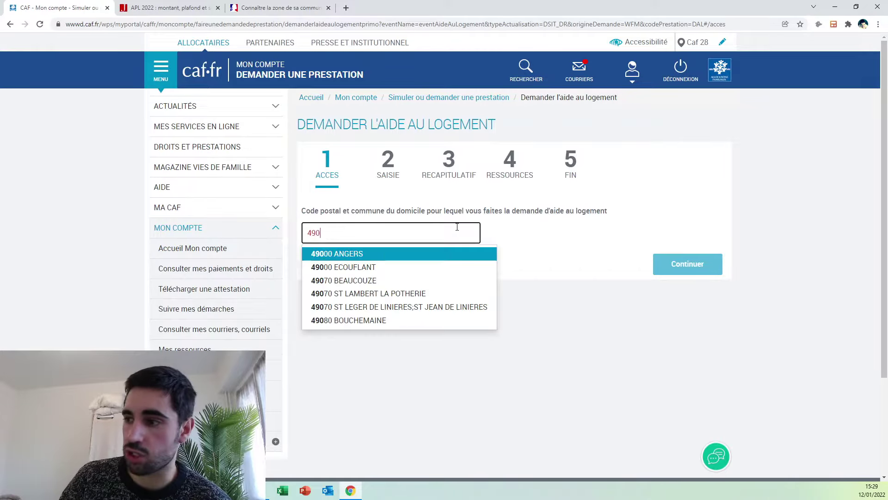
{"action": "left_click", "coordinate": [377, 254]}
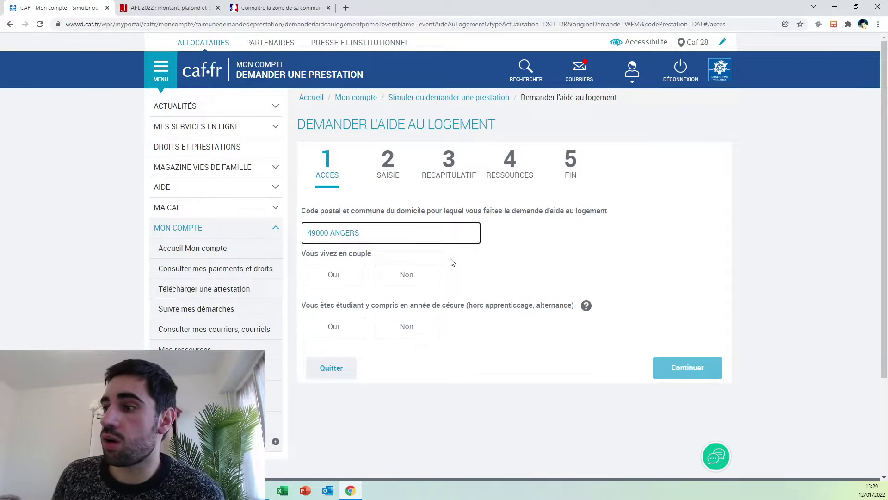
Answer Non to living as a couple, Non to being a student, and Oui to the home being the main residence
{"action": "left_click", "coordinate": [418, 275]}
{"action": "scroll", "coordinate": [421, 278], "scroll_direction": "down", "scroll_amount": 1}
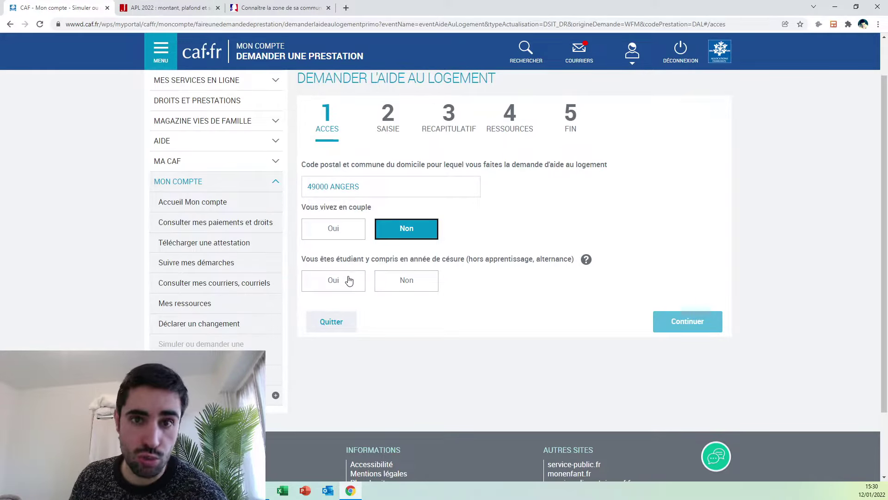
{"action": "left_click", "coordinate": [395, 285]}
{"action": "scroll", "coordinate": [551, 315], "scroll_direction": "down", "scroll_amount": 2}
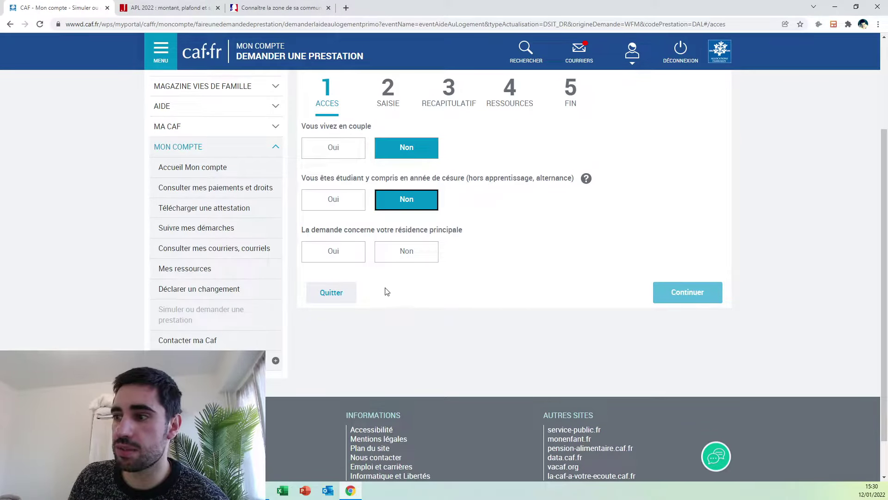
{"action": "left_click", "coordinate": [350, 253]}
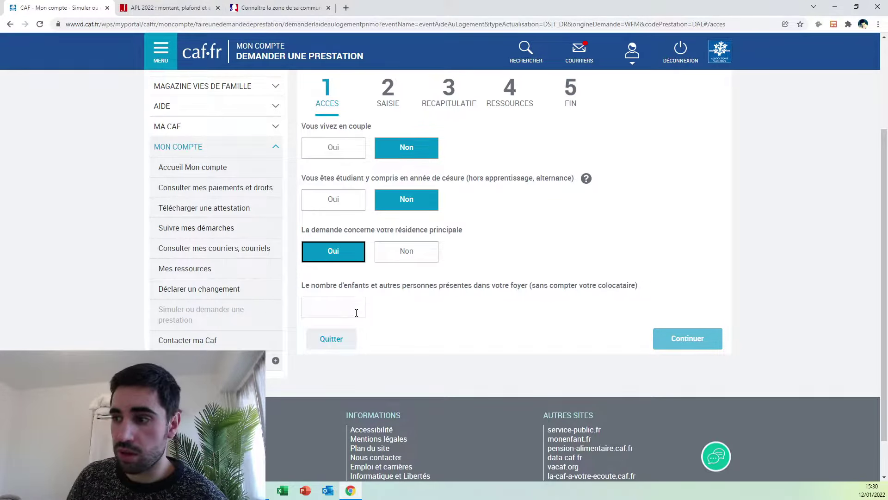
Set the number of children and other people in the household to 0 and declare that rent is paid
{"action": "left_click", "coordinate": [356, 313]}
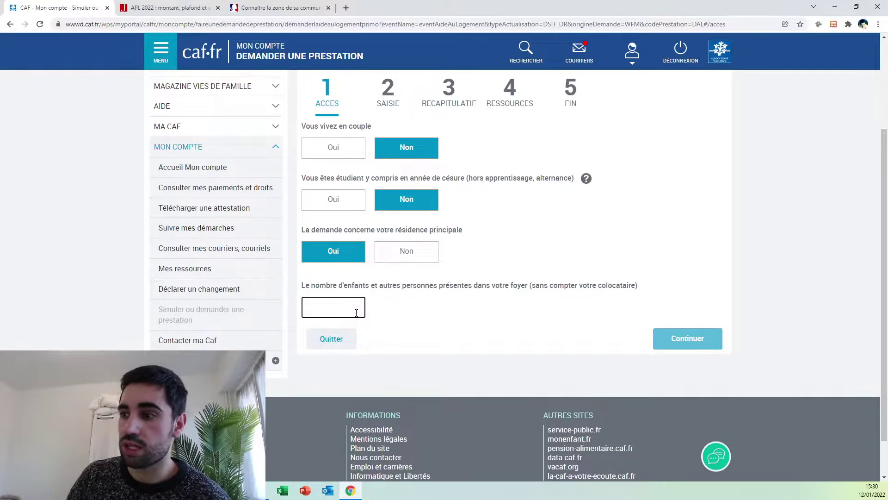
{"action": "type", "text": "0"}
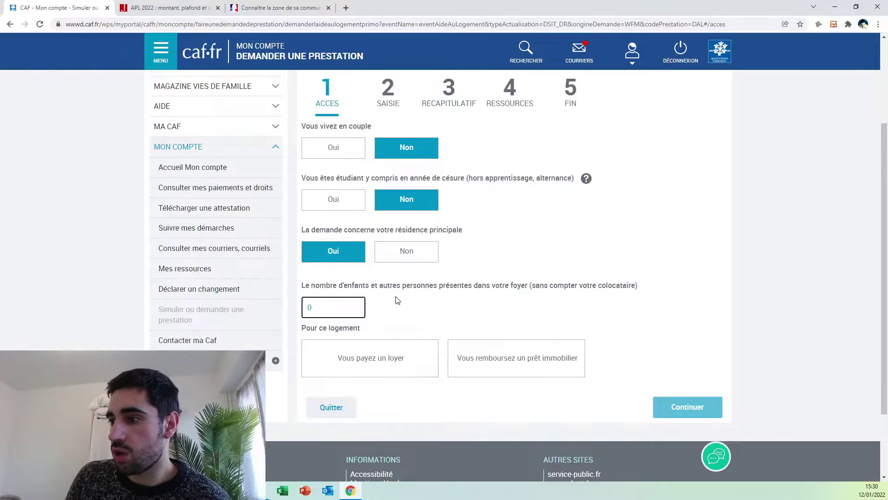
{"action": "scroll", "coordinate": [398, 301], "scroll_direction": "down", "scroll_amount": 2}
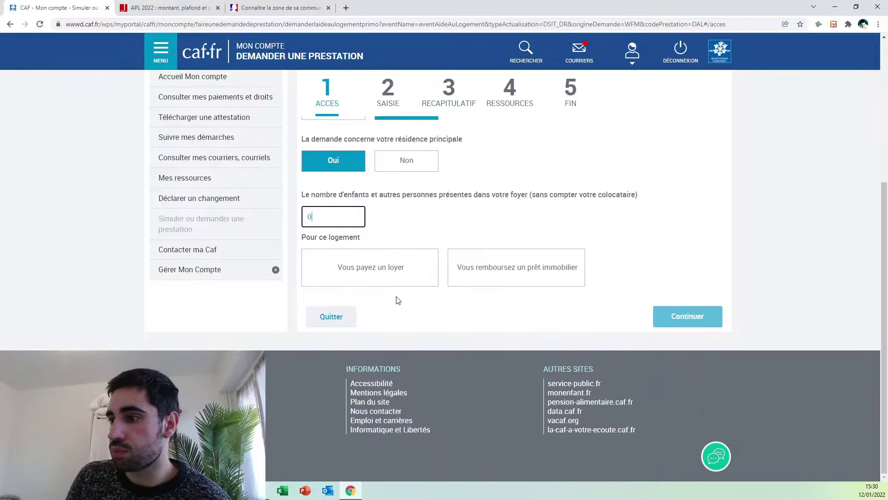
{"action": "left_click", "coordinate": [414, 279]}
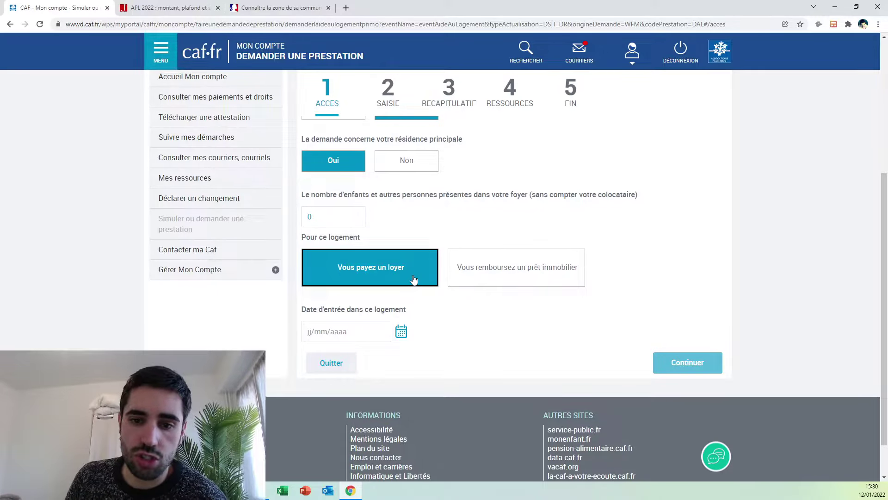
Set the move-in date for this home to 10/01/2022
{"action": "left_click", "coordinate": [345, 331]}
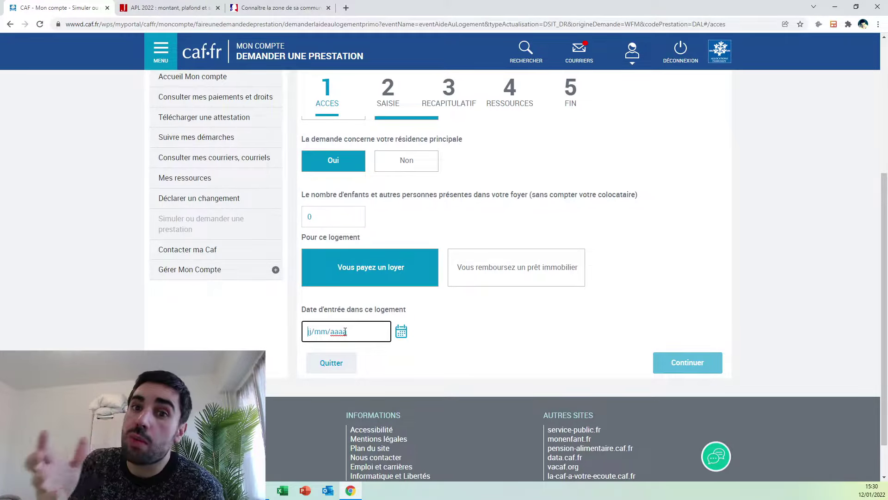
{"action": "type", "text": "10/"}
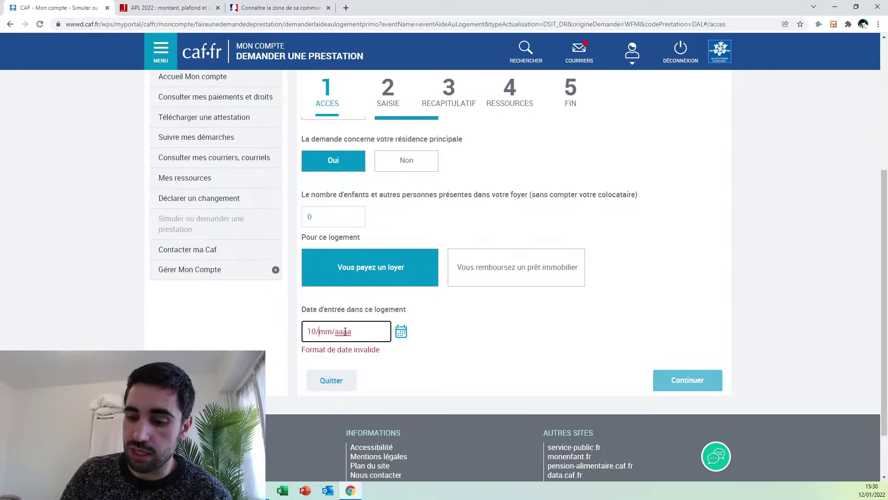
{"action": "type", "text": "01/2022"}
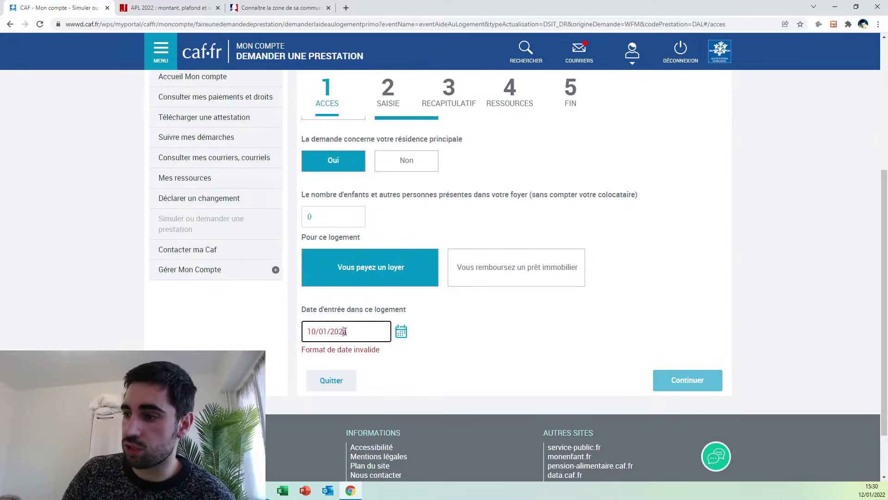
Answer Non to being fiscally attached to the parents and declare the status as Locataire ou colocataire
{"action": "scroll", "coordinate": [565, 323], "scroll_direction": "down", "scroll_amount": 3}
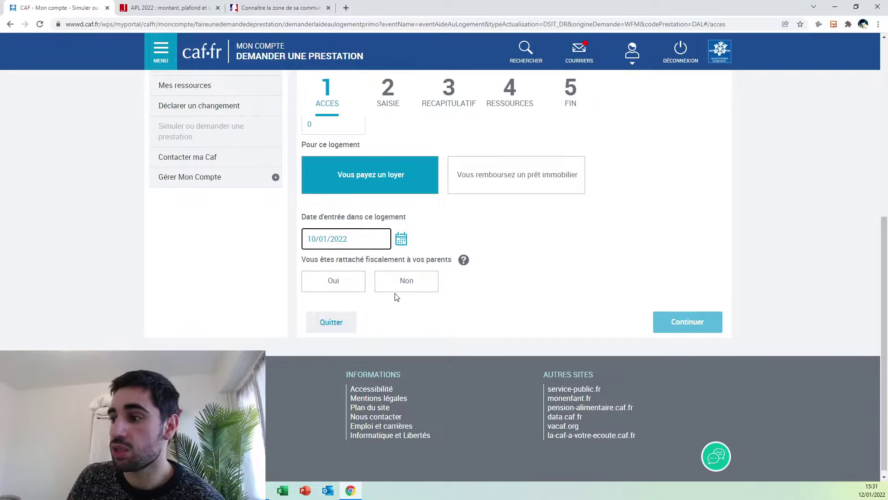
{"action": "left_click", "coordinate": [348, 283]}
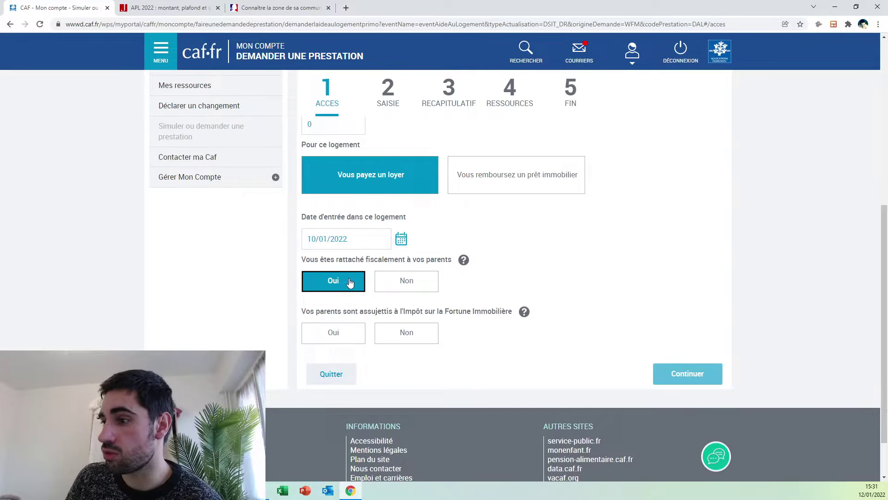
{"action": "left_click", "coordinate": [408, 287]}
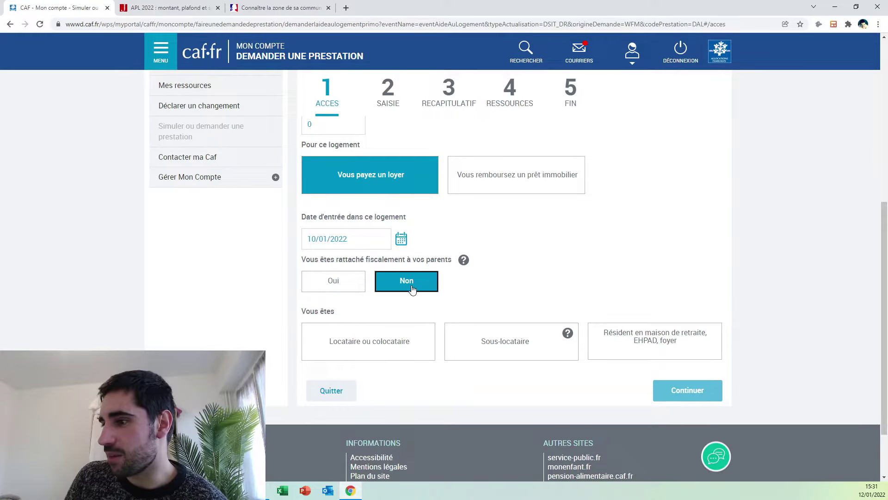
{"action": "scroll", "coordinate": [413, 289], "scroll_direction": "down", "scroll_amount": 1}
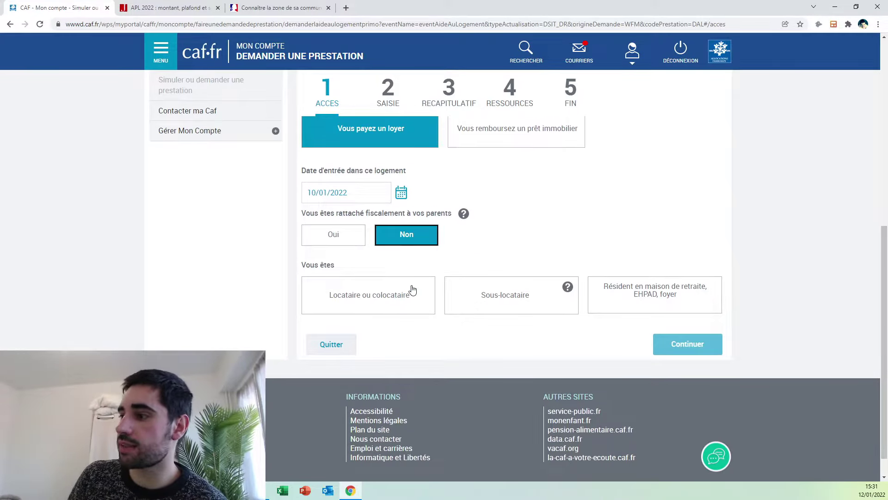
{"action": "left_click", "coordinate": [375, 303]}
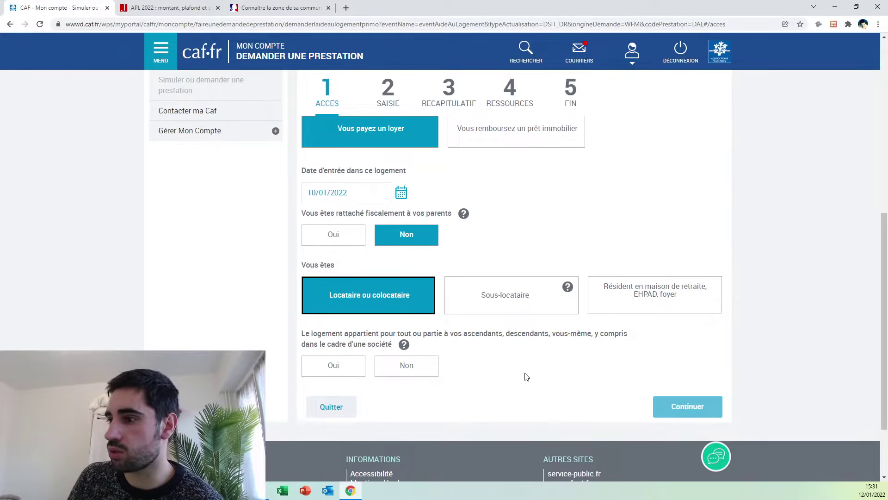
Answer Non to family or self ownership of the home, set the lease holder to Vous-même, and submit the access answers
{"action": "scroll", "coordinate": [526, 373], "scroll_direction": "down", "scroll_amount": 2}
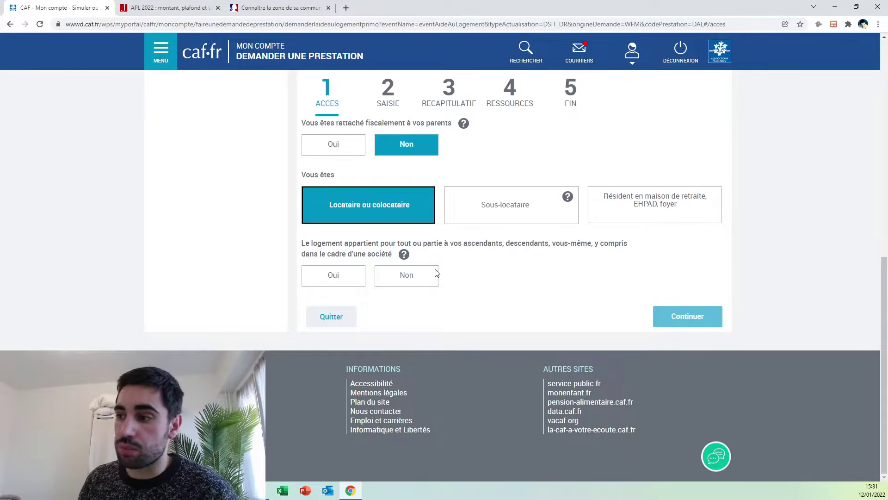
{"action": "left_click", "coordinate": [414, 280]}
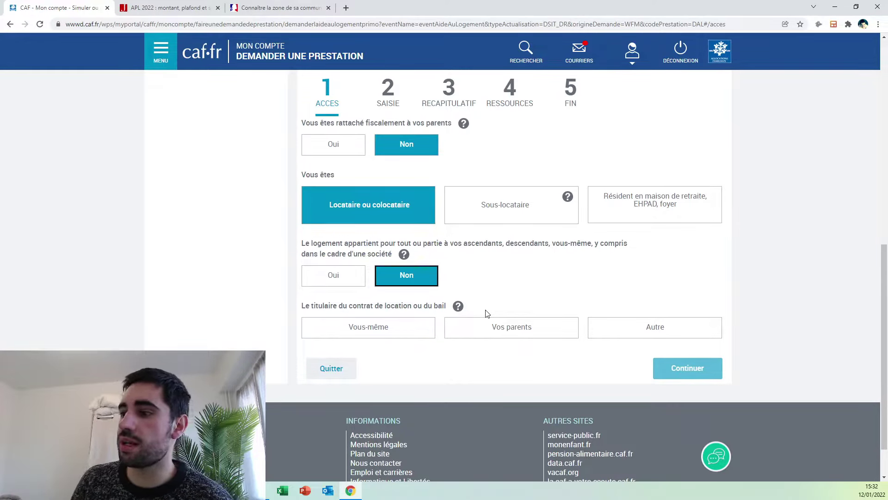
{"action": "left_click", "coordinate": [408, 328]}
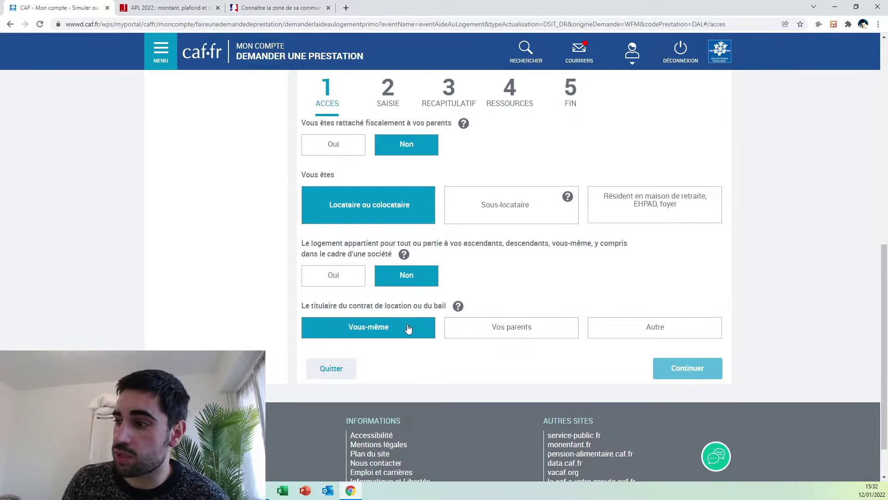
{"action": "left_click", "coordinate": [680, 376]}
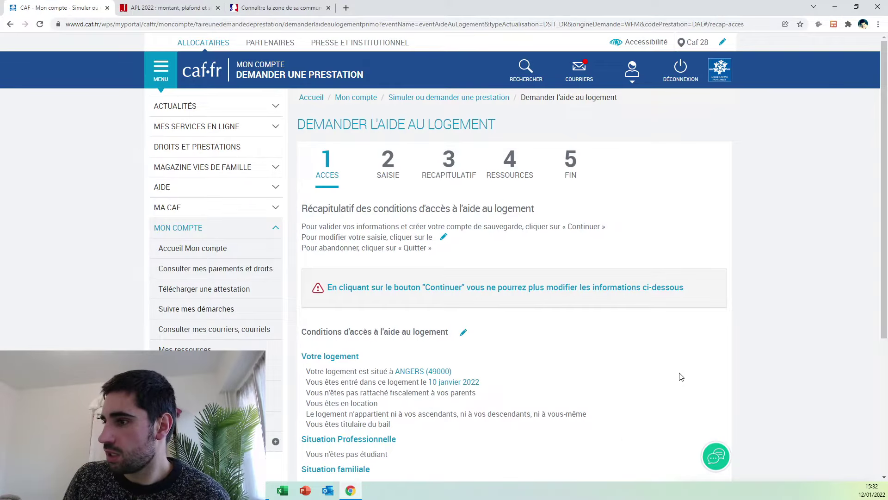
Validate the recap of access conditions and continue past the required documents list to the civil status form
{"action": "scroll", "coordinate": [609, 367], "scroll_direction": "down", "scroll_amount": 5}
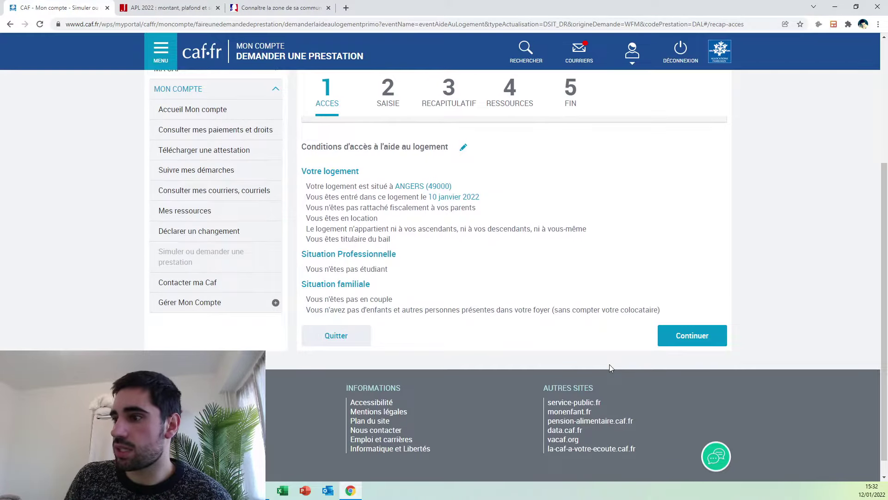
{"action": "left_click", "coordinate": [684, 338]}
{"action": "scroll", "coordinate": [532, 318], "scroll_direction": "down", "scroll_amount": 5}
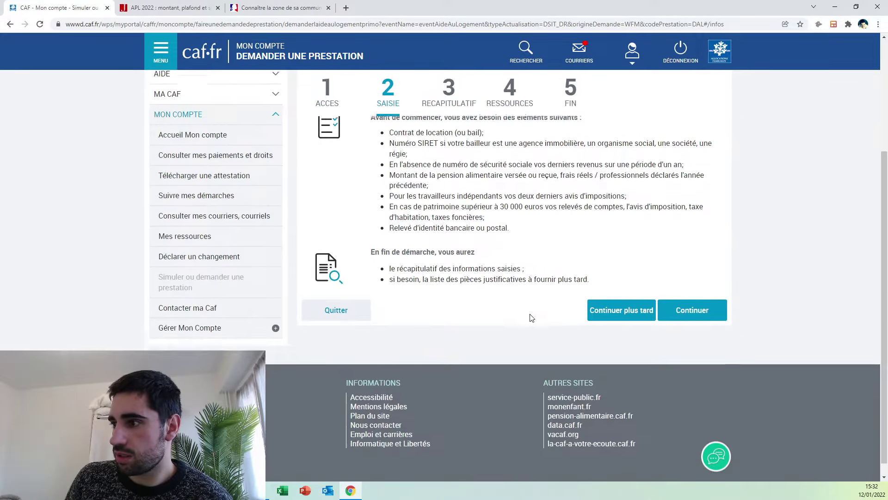
{"action": "left_click", "coordinate": [684, 298]}
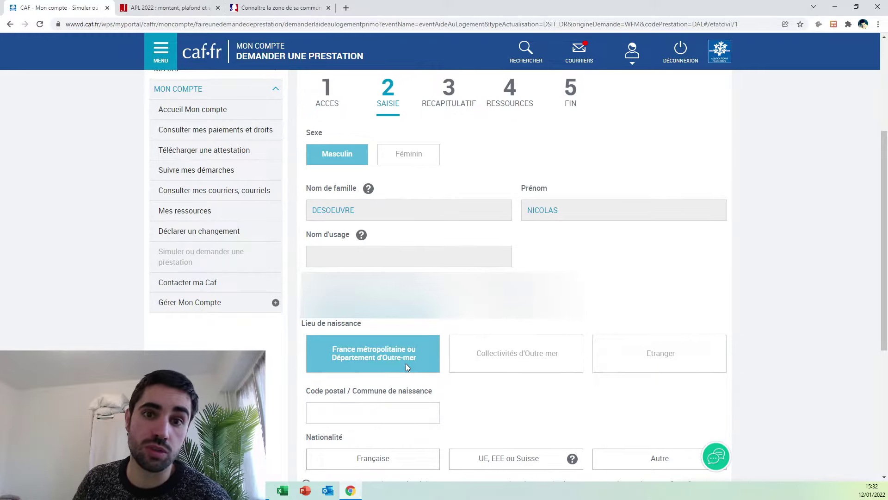
Set the postal code and commune of birth to 75001 PARIS in the civil status form
{"action": "scroll", "coordinate": [406, 363], "scroll_direction": "down", "scroll_amount": 2}
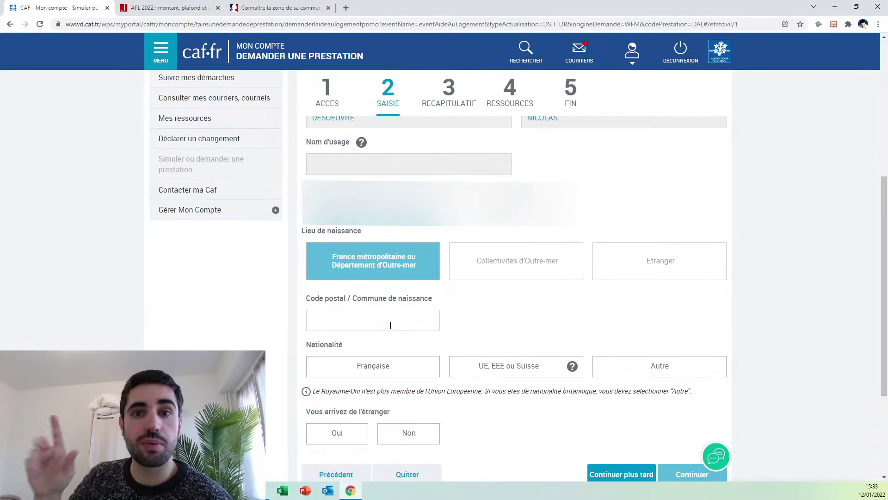
{"action": "left_click", "coordinate": [390, 325]}
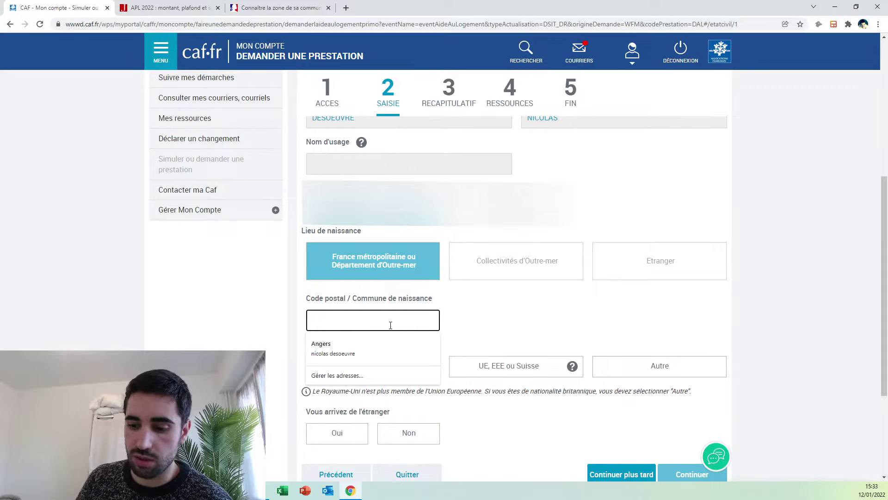
{"action": "type", "text": "75000"}
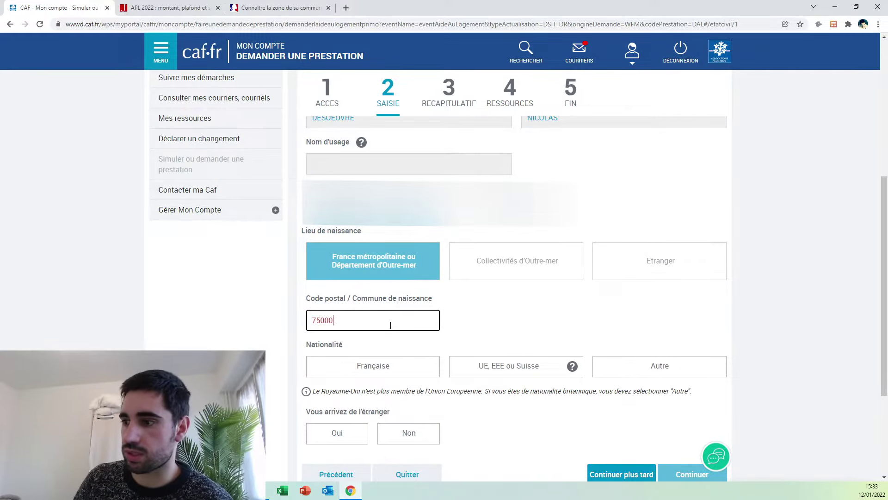
{"action": "key", "text": "BackSpace"}
{"action": "left_click", "coordinate": [357, 342]}
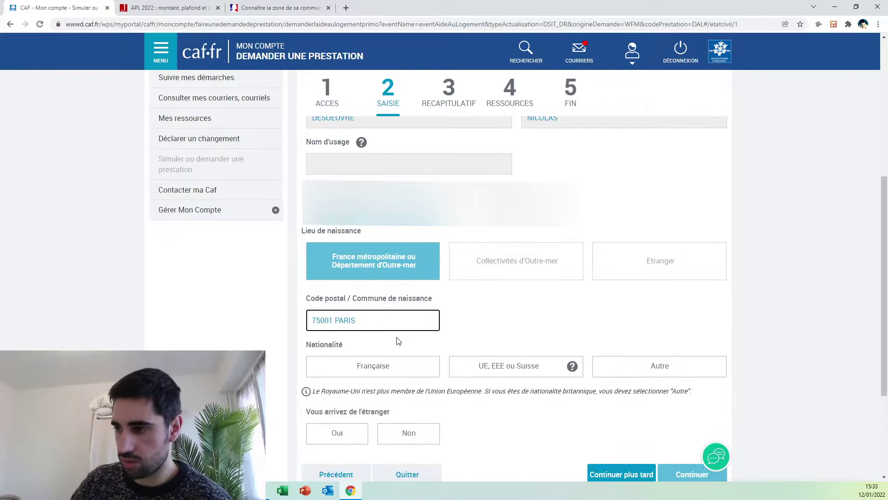
Set the nationality to Française and answer the question about arriving from abroad
{"action": "scroll", "coordinate": [398, 341], "scroll_direction": "down", "scroll_amount": 2}
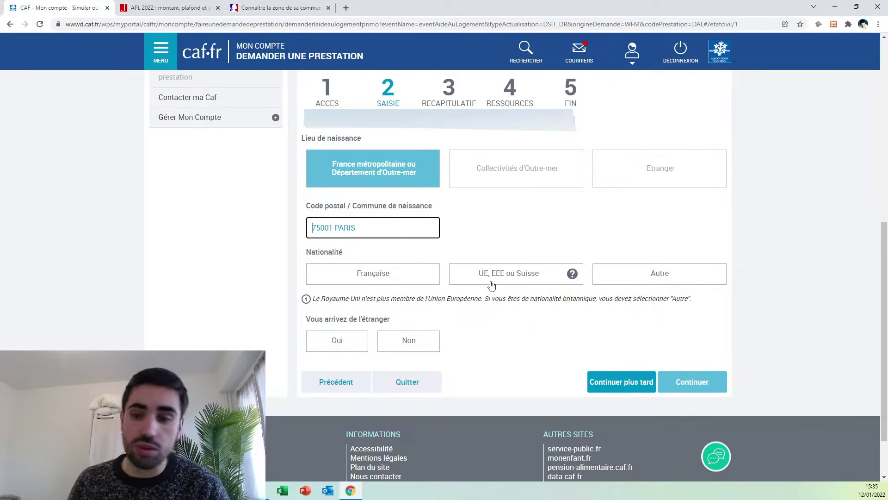
{"action": "left_click", "coordinate": [402, 272]}
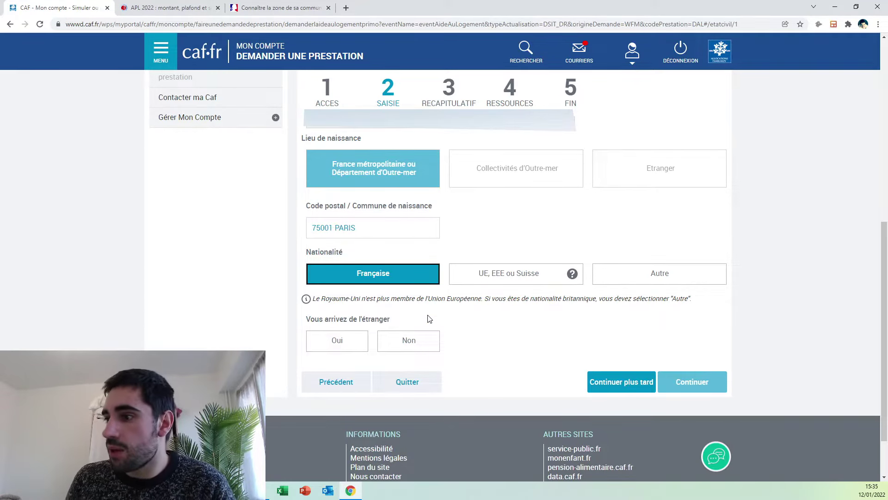
{"action": "left_click", "coordinate": [405, 341]}
{"action": "left_click", "coordinate": [344, 341]}
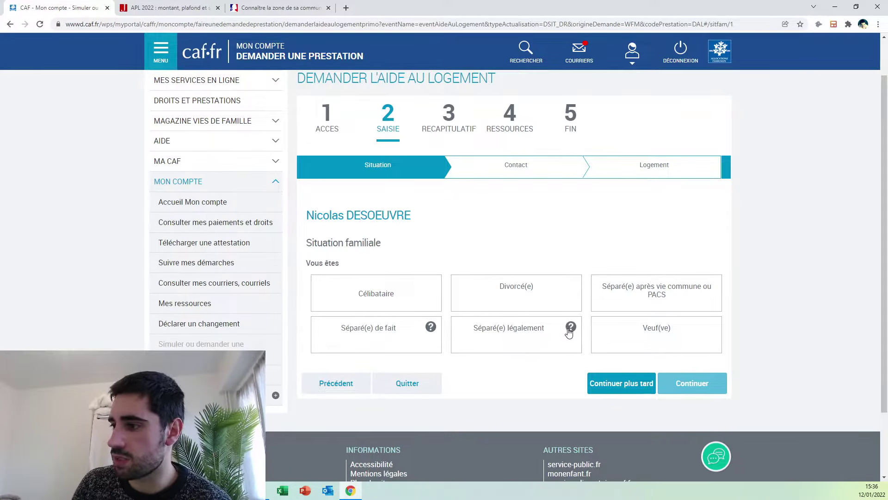
Check the help notes on the two separated statuses, declare the family situation as Célibataire, and submit it
{"action": "mouse_move", "coordinate": [569, 331]}
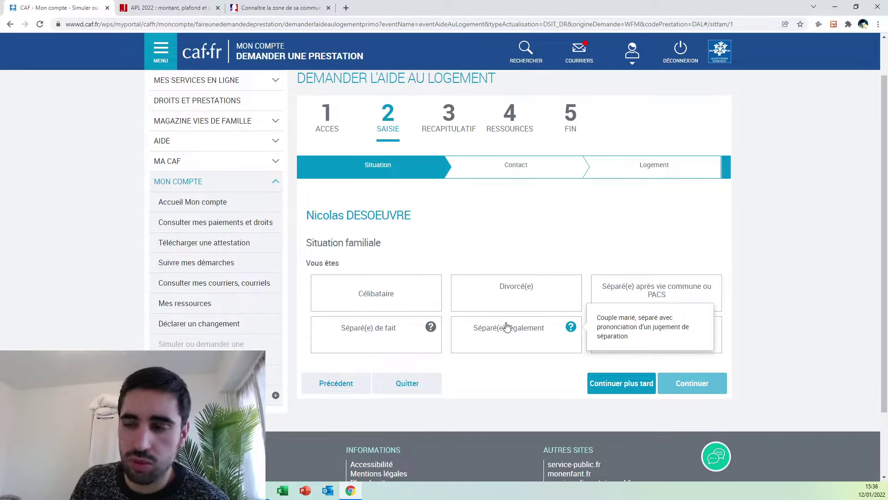
{"action": "mouse_move", "coordinate": [432, 331]}
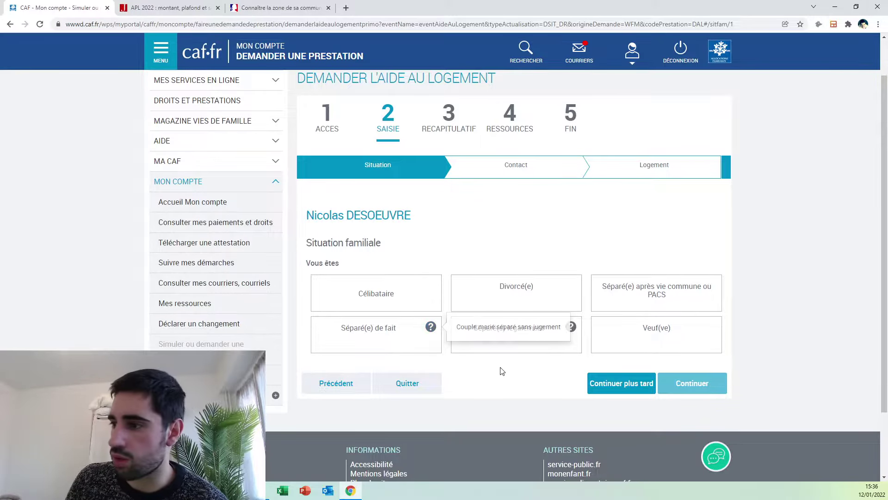
{"action": "left_click", "coordinate": [386, 305]}
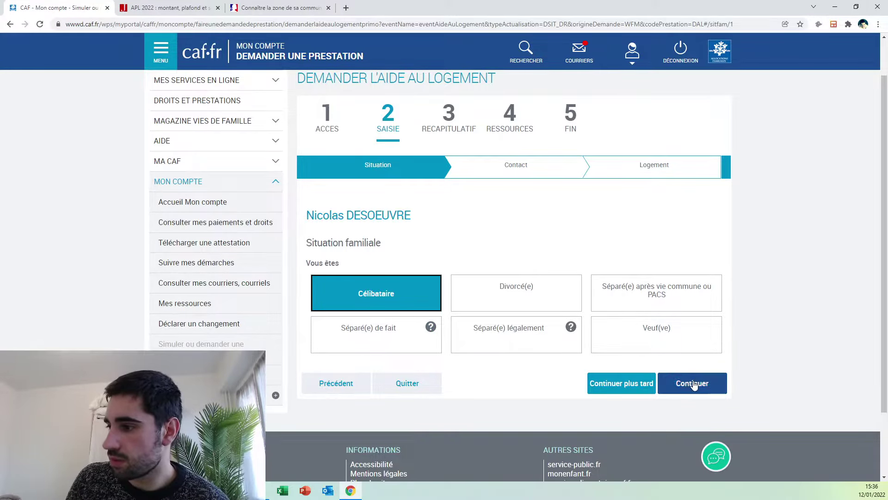
{"action": "left_click", "coordinate": [692, 383]}
Declare the current professional situation as Stagiaire - Apprenti - En alternance and specify Apprenti
{"action": "scroll", "coordinate": [548, 292], "scroll_direction": "down", "scroll_amount": 1}
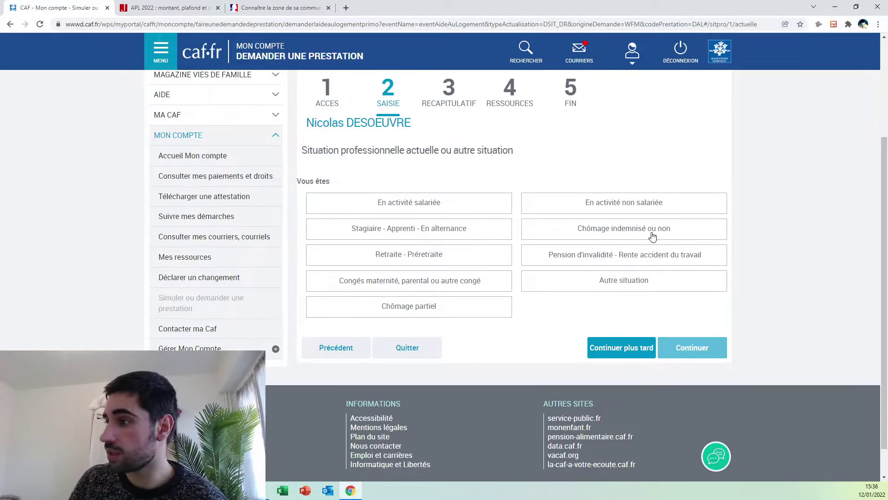
{"action": "left_click", "coordinate": [366, 232]}
{"action": "scroll", "coordinate": [452, 329], "scroll_direction": "down", "scroll_amount": 1}
{"action": "scroll", "coordinate": [451, 329], "scroll_direction": "down", "scroll_amount": 2}
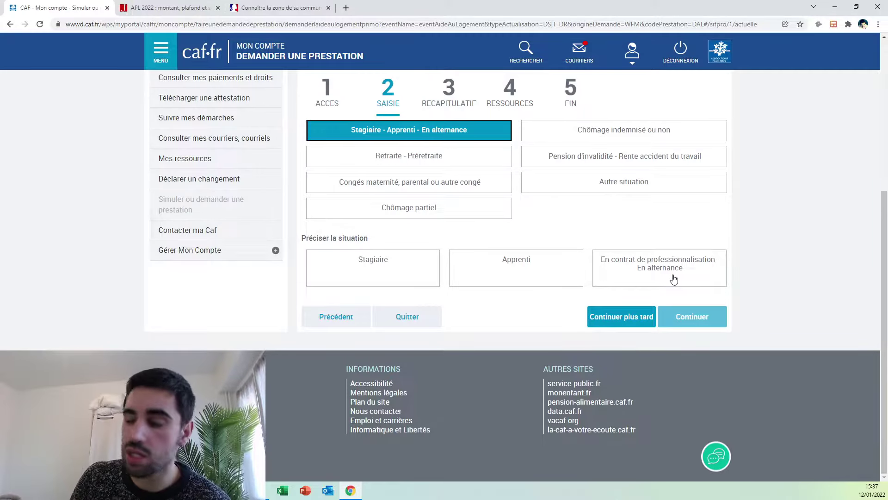
{"action": "left_click", "coordinate": [534, 276]}
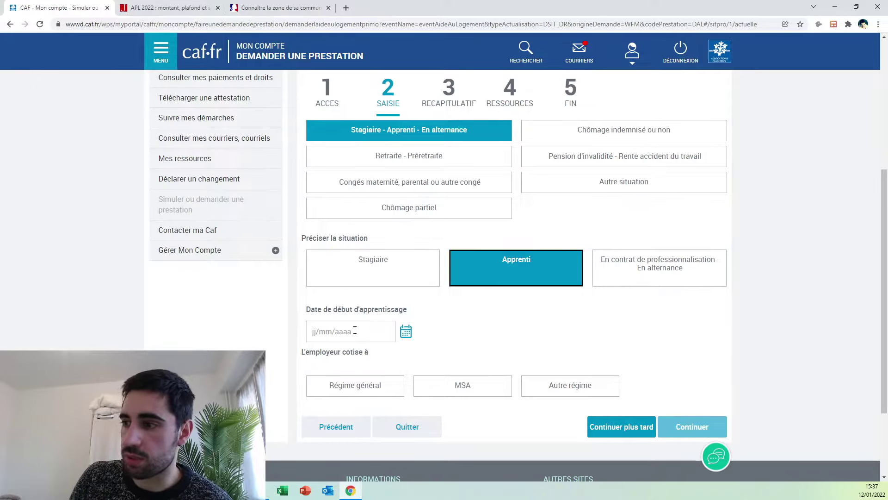
Set the apprenticeship start date to 05/01/2022 and the employer's contribution scheme to Régime général, and submit the current situation
{"action": "left_click", "coordinate": [356, 331]}
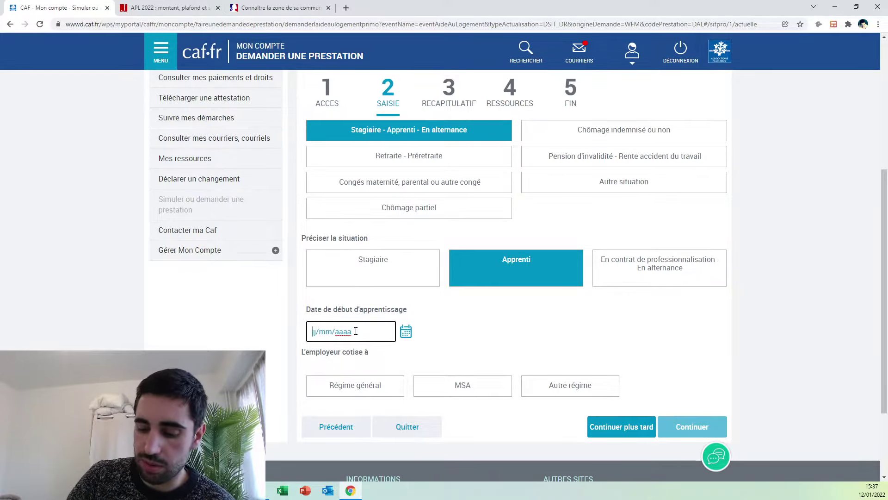
{"action": "type", "text": "05/"}
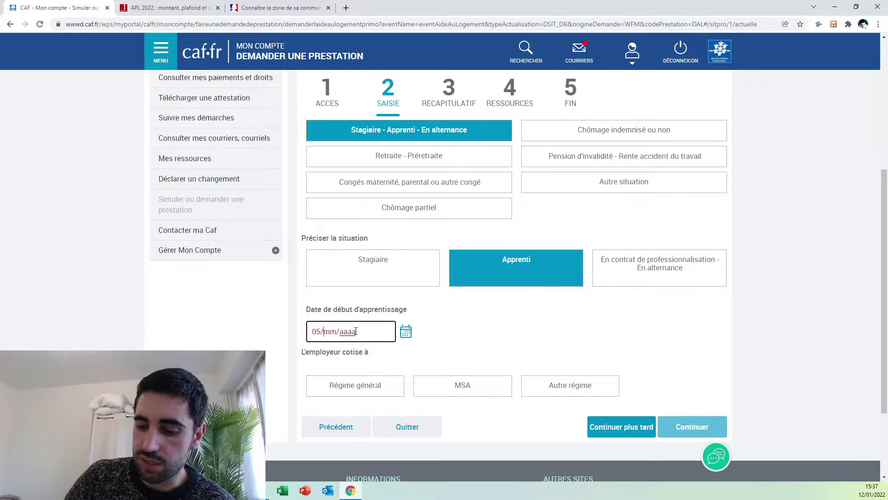
{"action": "type", "text": "01/2022"}
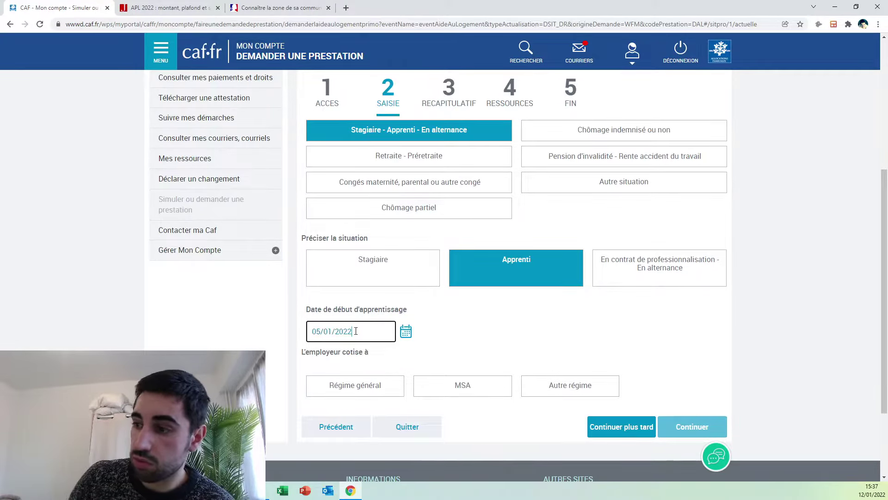
{"action": "left_click", "coordinate": [477, 335]}
{"action": "scroll", "coordinate": [476, 335], "scroll_direction": "down", "scroll_amount": 3}
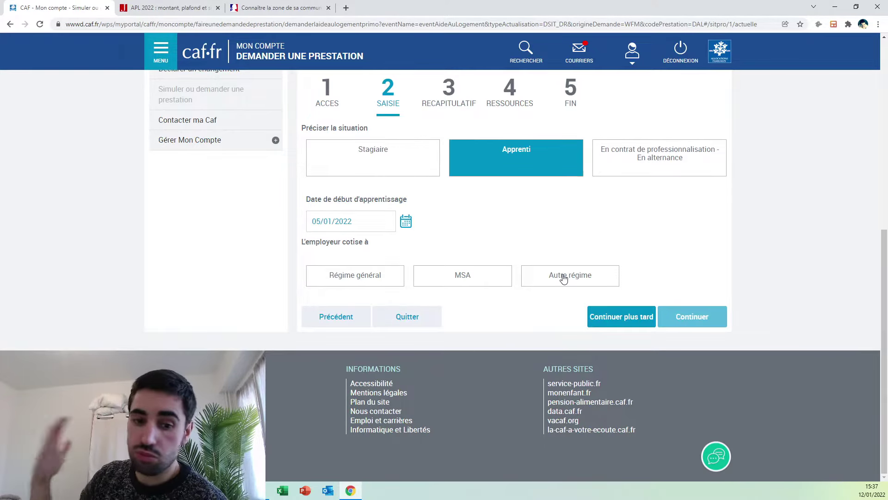
{"action": "left_click", "coordinate": [348, 278]}
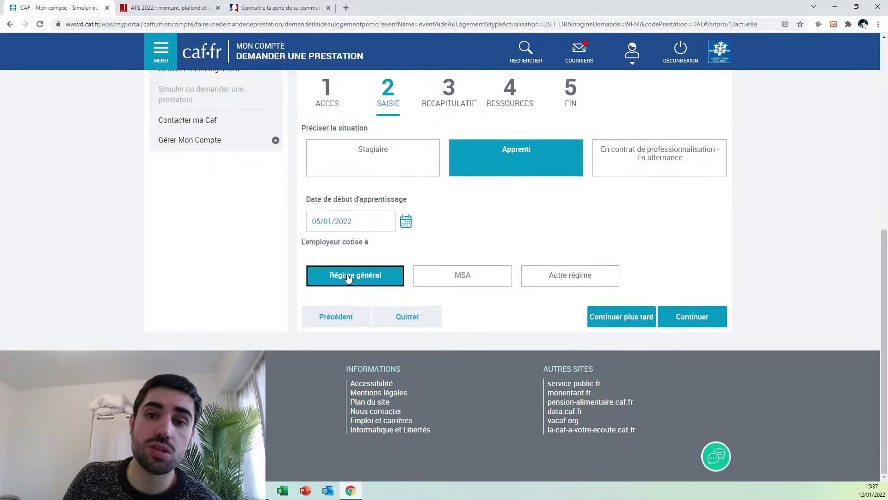
{"action": "left_click", "coordinate": [692, 322]}
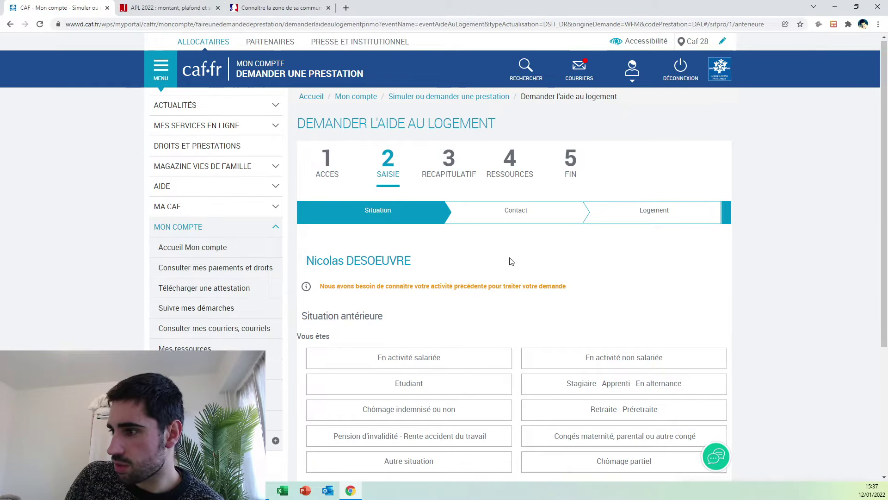
Declare the previous situation as Etudiant, consult the Etudiant hospitalier help note, and specify Etudiant et activité non salariée
{"action": "scroll", "coordinate": [512, 262], "scroll_direction": "down", "scroll_amount": 1}
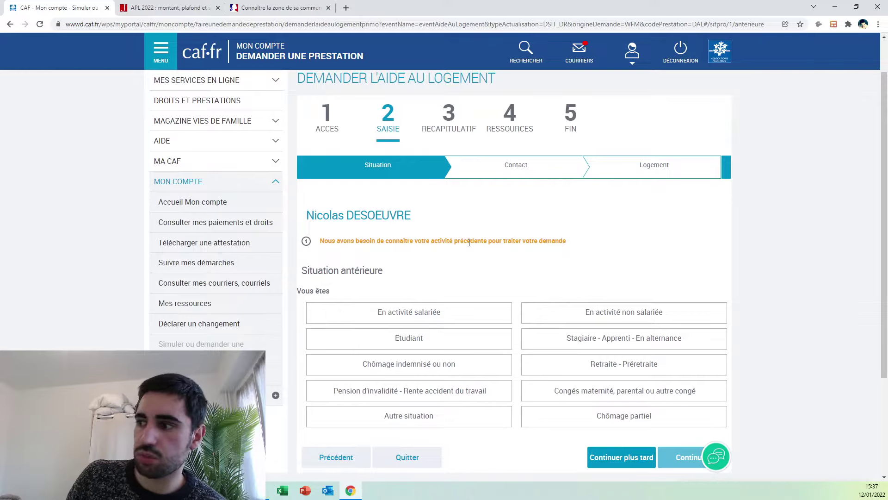
{"action": "scroll", "coordinate": [469, 242], "scroll_direction": "down", "scroll_amount": 3}
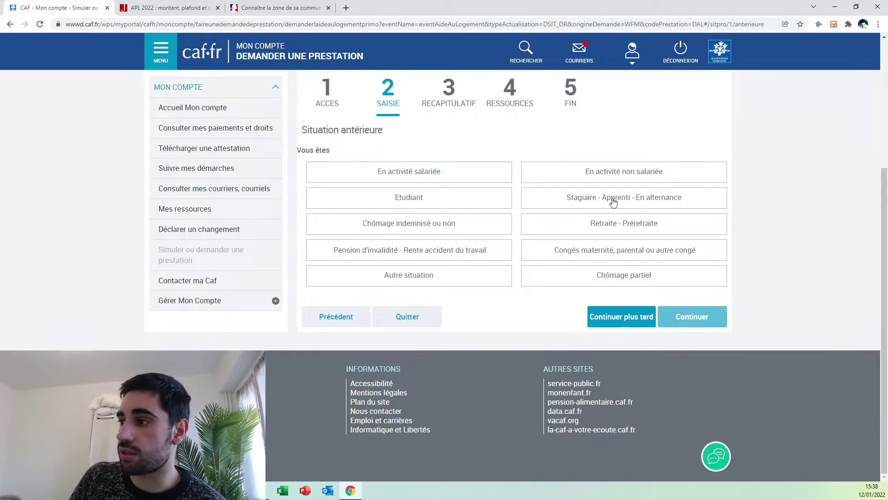
{"action": "left_click", "coordinate": [475, 203]}
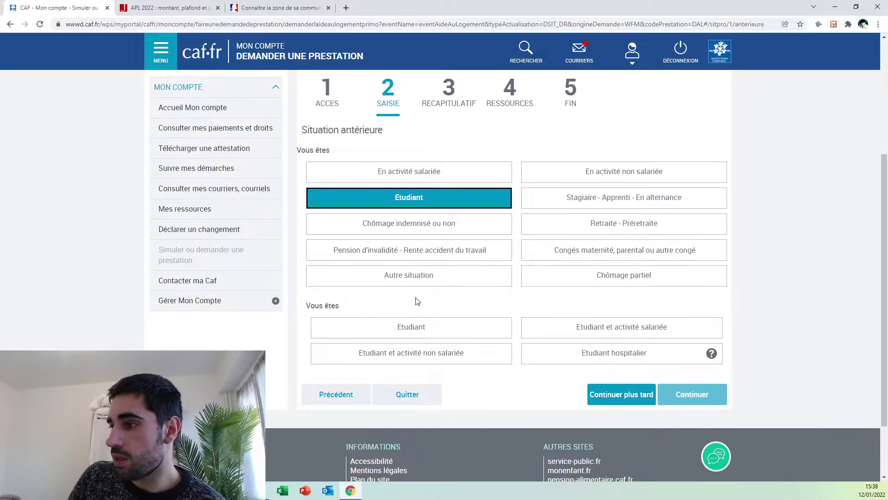
{"action": "scroll", "coordinate": [418, 301], "scroll_direction": "down", "scroll_amount": 3}
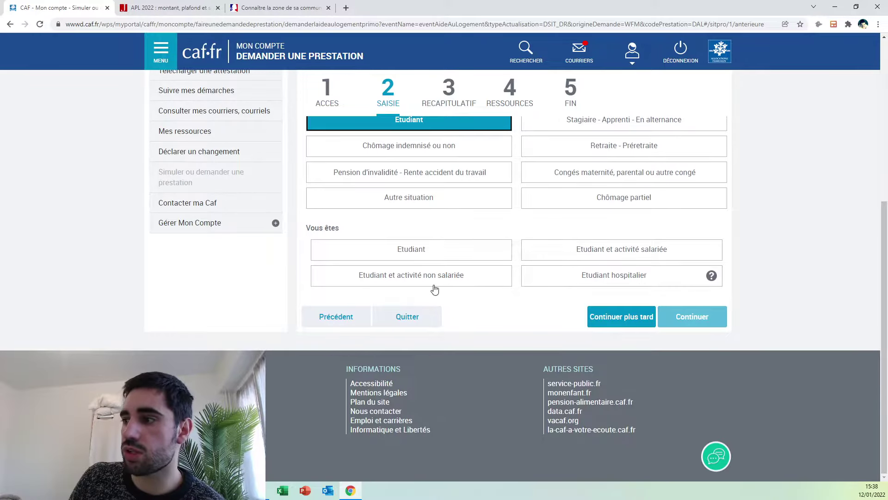
{"action": "left_click", "coordinate": [712, 277]}
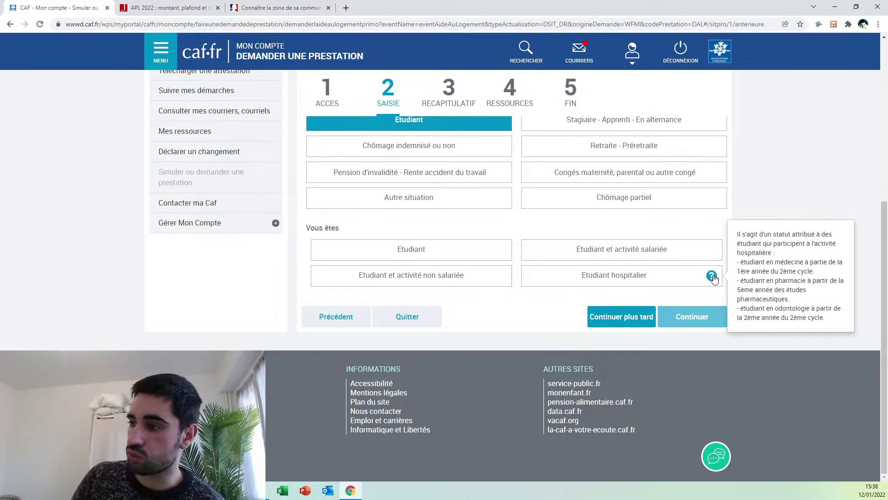
{"action": "left_click", "coordinate": [455, 286]}
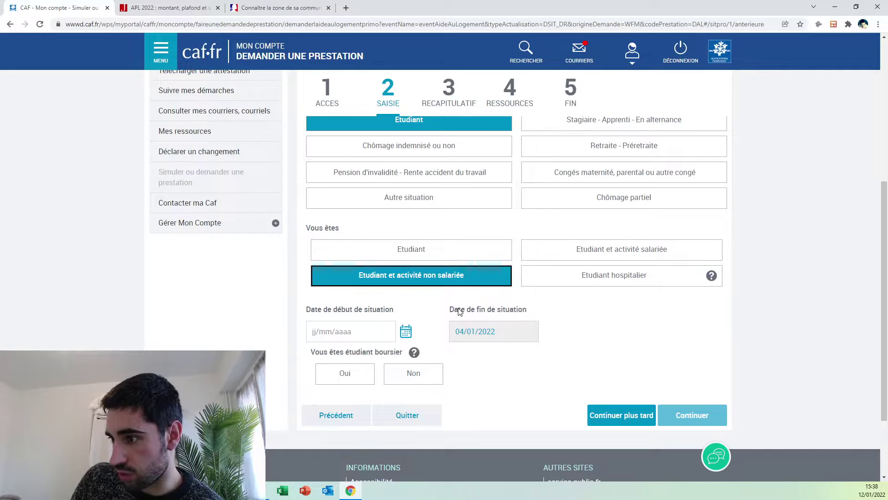
Set the previous situation's start date to 04/09/2021, answer Non to being an étudiant boursier, and submit the form
{"action": "left_click", "coordinate": [339, 332]}
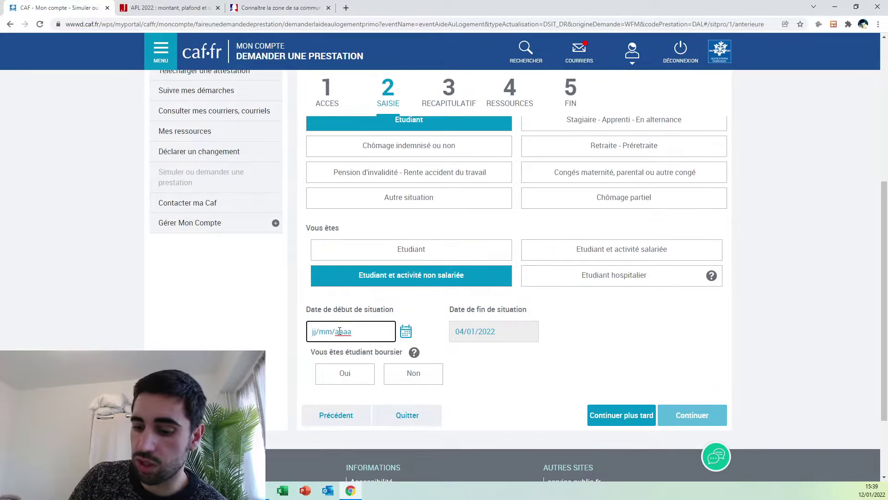
{"action": "type", "text": "04/09/2021"}
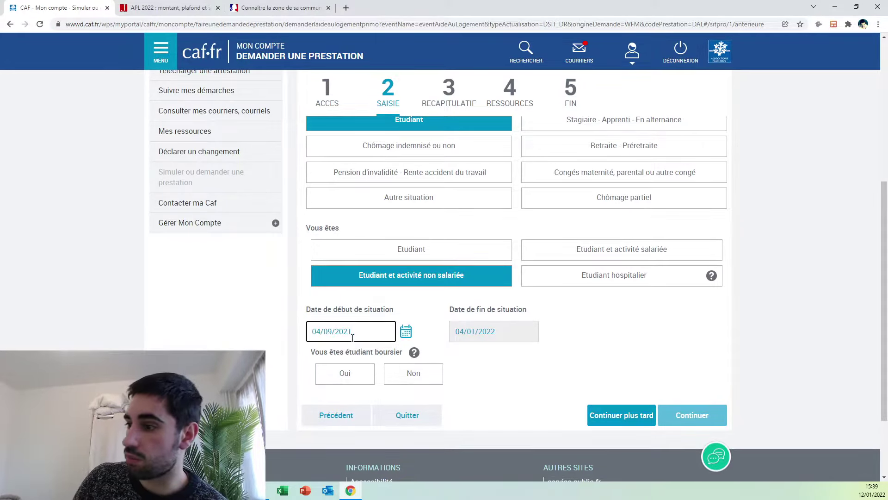
{"action": "left_click", "coordinate": [528, 388]}
{"action": "left_click", "coordinate": [413, 354]}
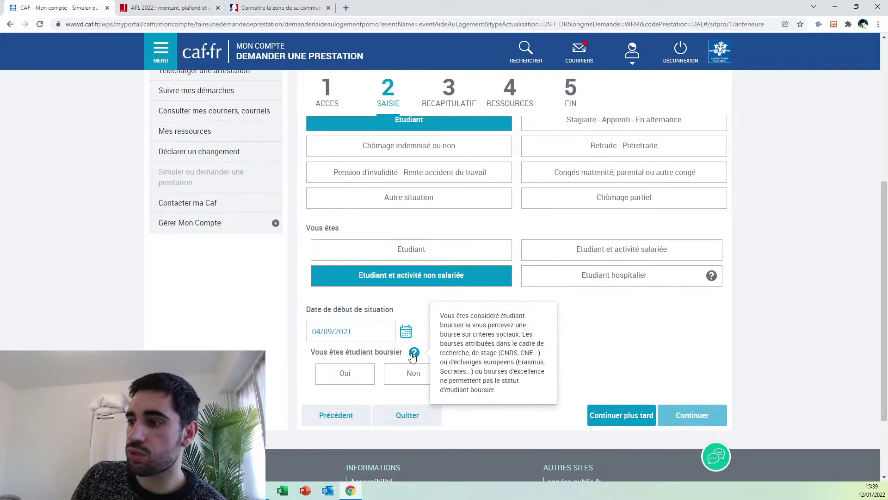
{"action": "left_click", "coordinate": [298, 359]}
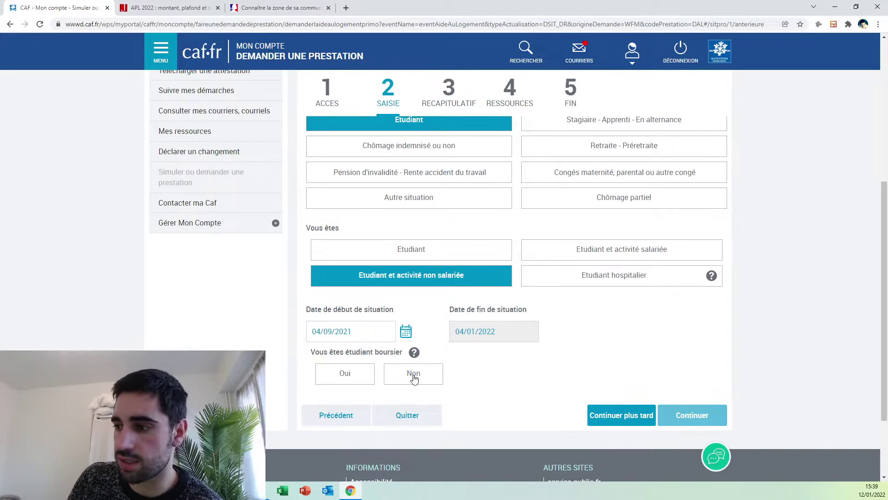
{"action": "left_click", "coordinate": [413, 373]}
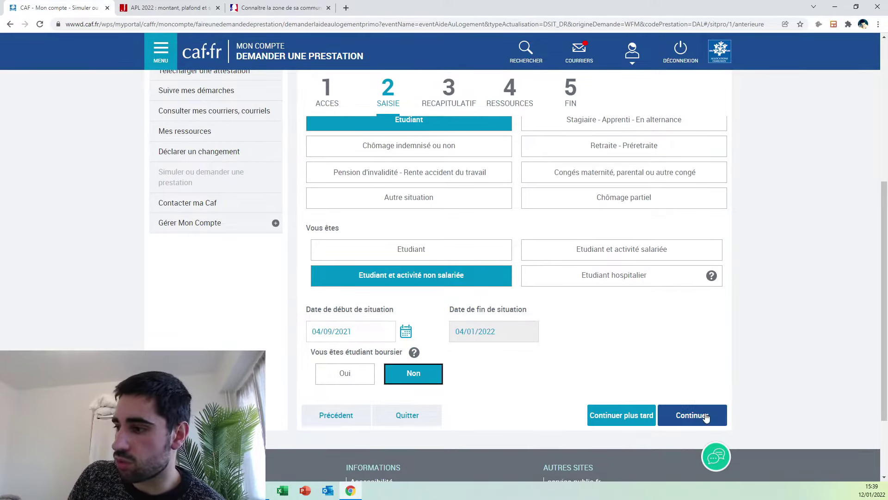
{"action": "left_click", "coordinate": [690, 415]}
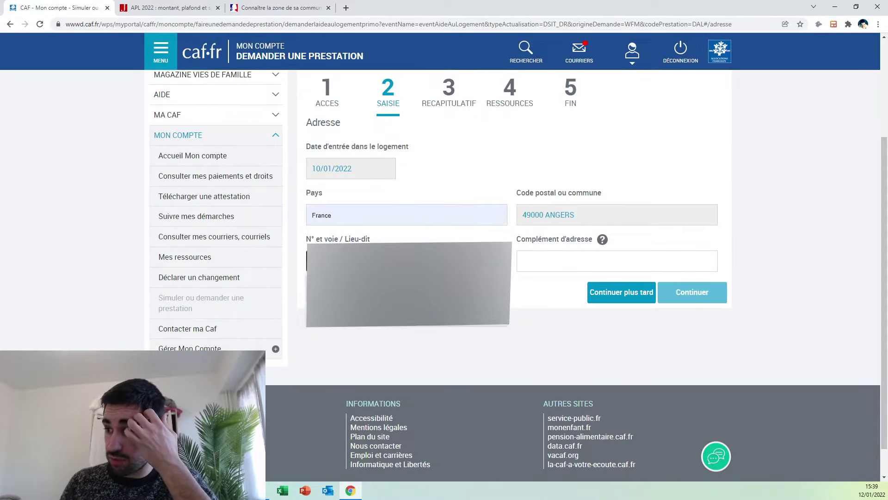
Submit the address form, set the housing type to Studio, appartement ou maison, and enter a surface of 60 m²
{"action": "left_click", "coordinate": [692, 292]}
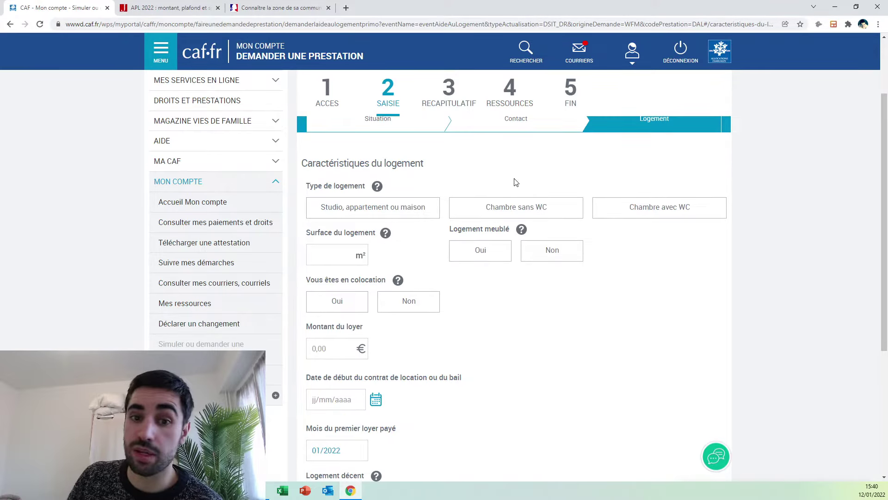
{"action": "left_click", "coordinate": [364, 213]}
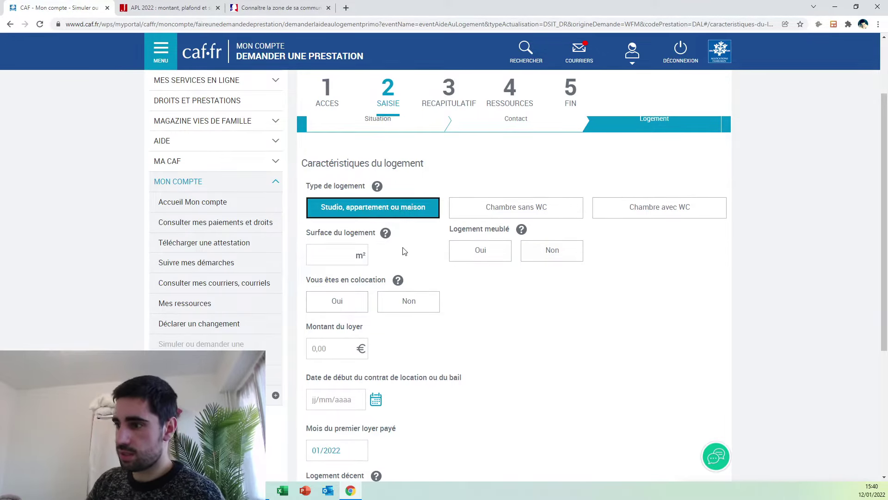
{"action": "left_click", "coordinate": [321, 253]}
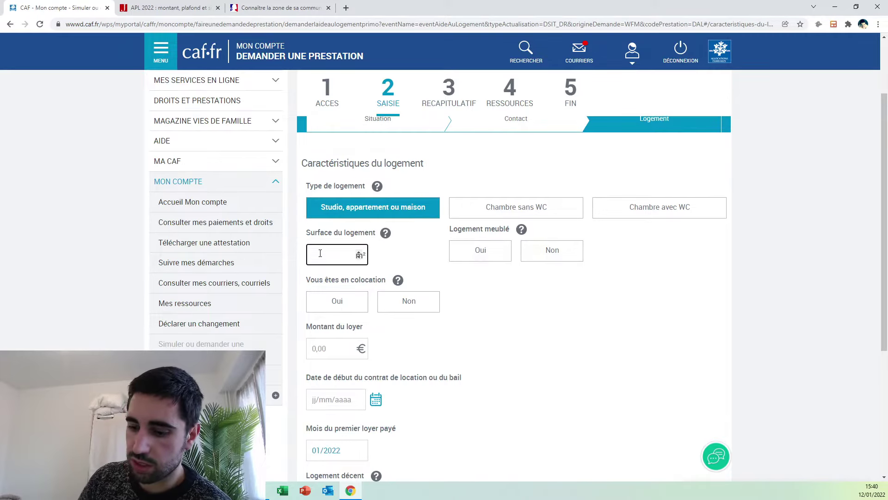
{"action": "type", "text": "60"}
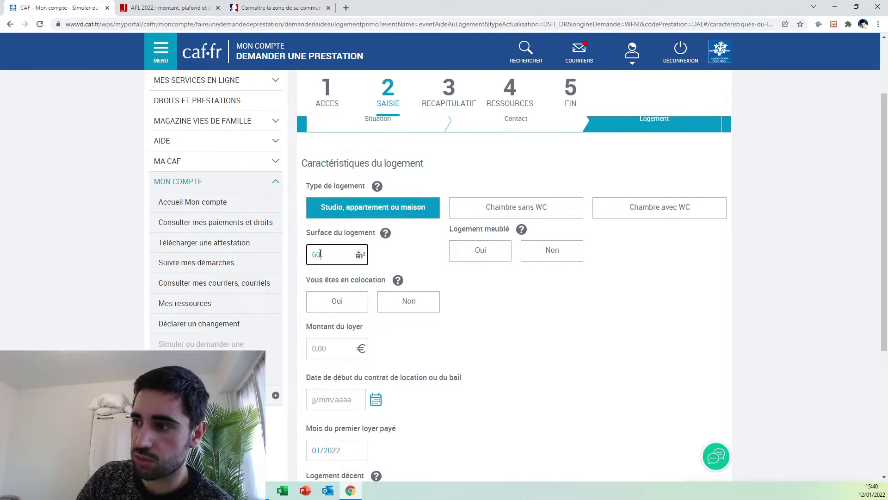
Declare the housing as furnished, answer Oui to being en colocation, and set the number of colocataires to 3
{"action": "left_click", "coordinate": [481, 254]}
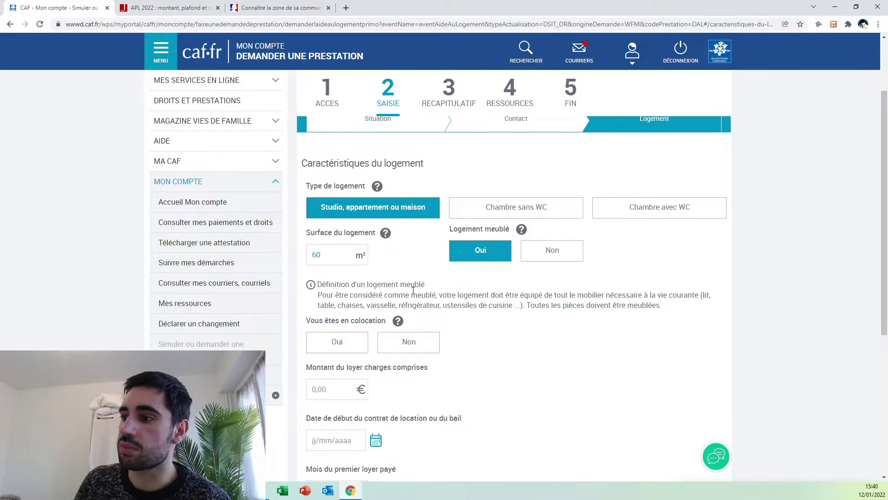
{"action": "left_click_drag", "start_coordinate": [321, 305], "coordinate": [565, 302]}
{"action": "left_click", "coordinate": [568, 301]}
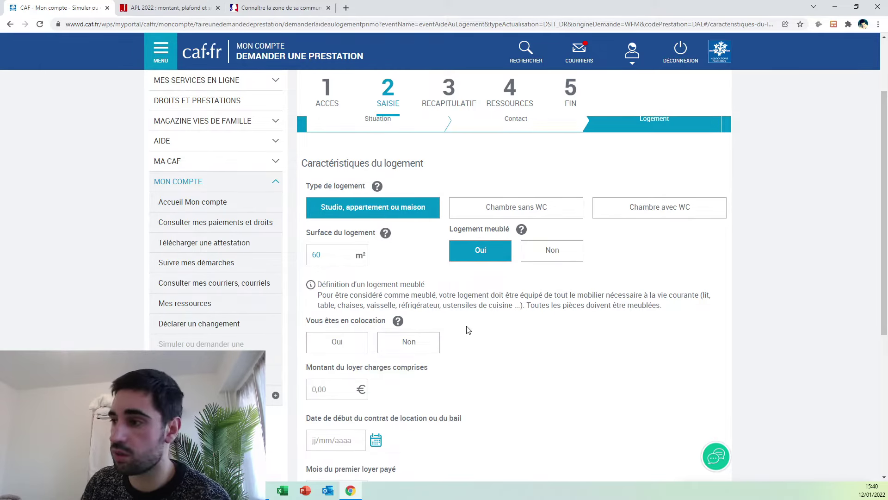
{"action": "left_click", "coordinate": [340, 346]}
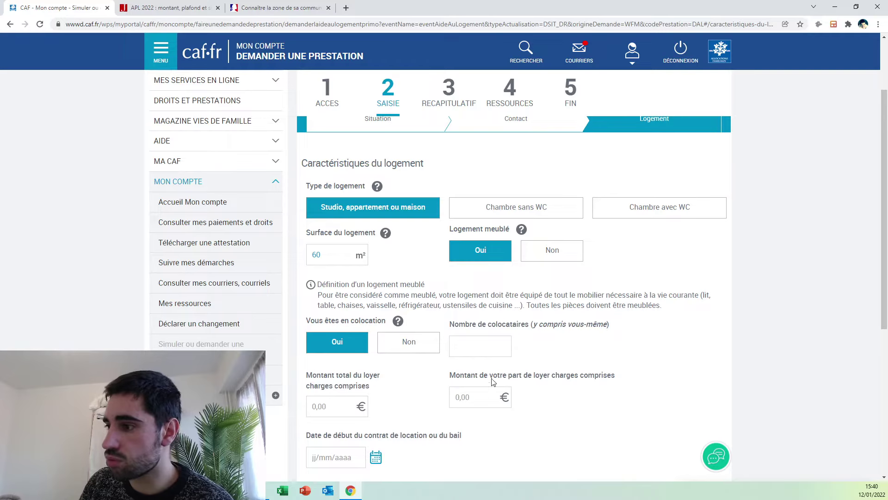
{"action": "left_click", "coordinate": [474, 347]}
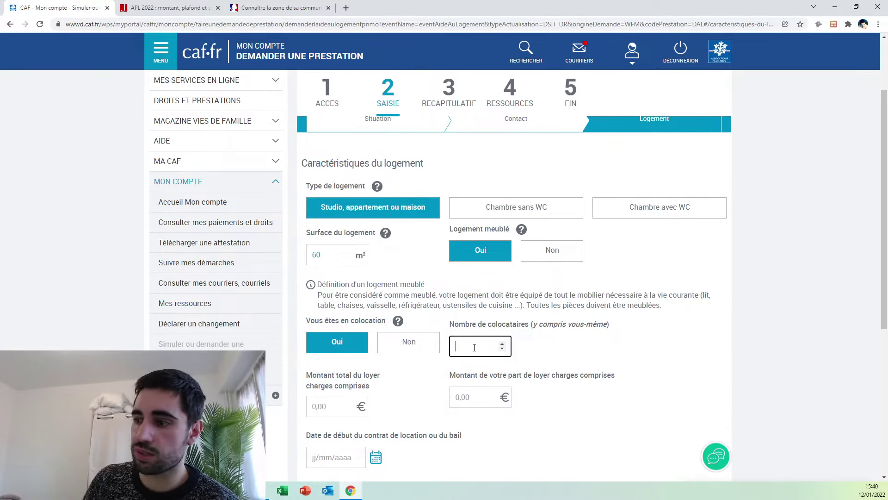
{"action": "type", "text": "3"}
Enter a total rent of 1200 € with charges included and a personal share of 400 €
{"action": "scroll", "coordinate": [474, 347], "scroll_direction": "down", "scroll_amount": 2}
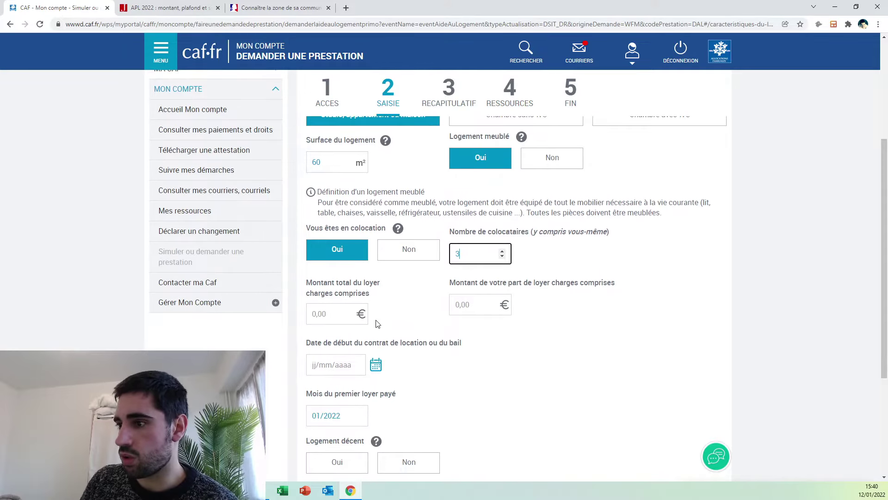
{"action": "left_click", "coordinate": [474, 307]}
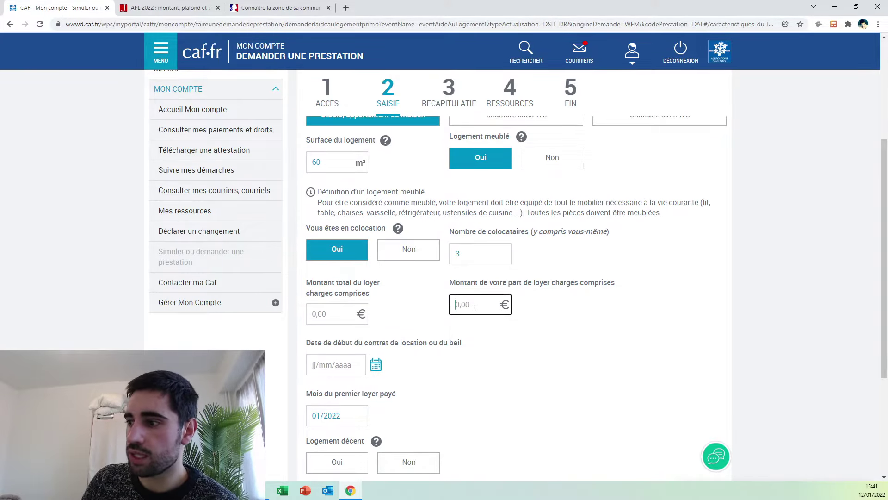
{"action": "type", "text": "400"}
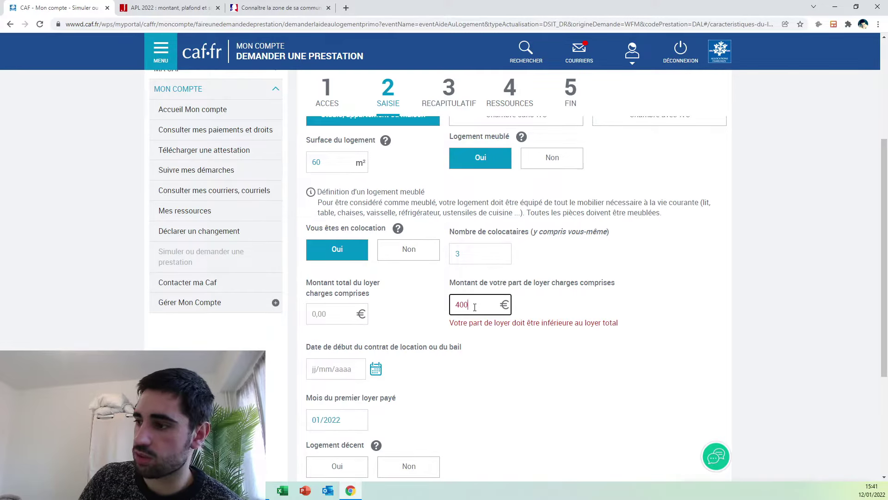
{"action": "left_click", "coordinate": [325, 315]}
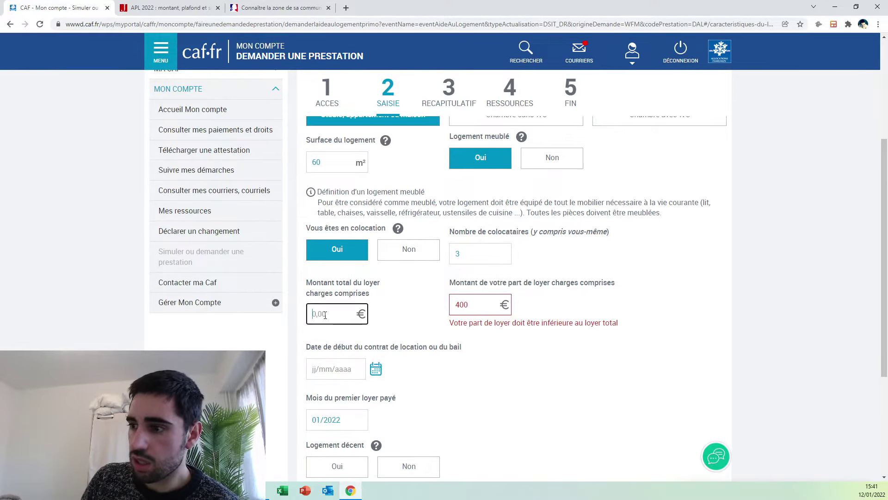
{"action": "type", "text": "1200"}
{"action": "left_click", "coordinate": [541, 378]}
{"action": "left_click", "coordinate": [474, 299]}
{"action": "double_click", "coordinate": [474, 300]}
{"action": "type", "text": "400"}
{"action": "left_click", "coordinate": [483, 423]}
Set the lease start date to 10/01/2022, answer Oui to Logement décent, and submit the housing characteristics
{"action": "scroll", "coordinate": [432, 350], "scroll_direction": "down", "scroll_amount": 1}
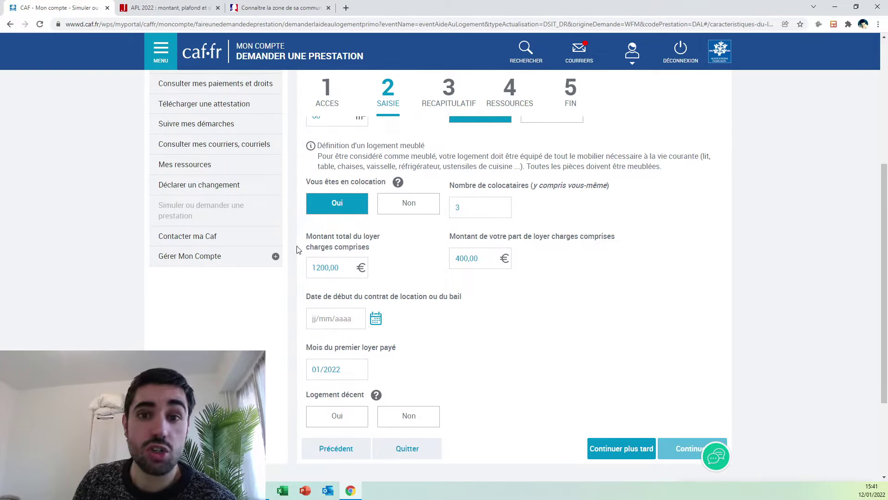
{"action": "left_click", "coordinate": [340, 316]}
{"action": "type", "text": "10/0"}
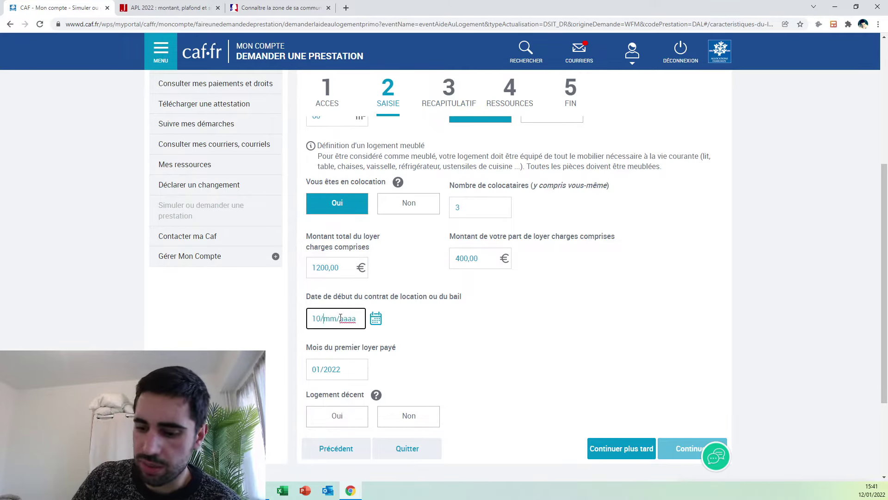
{"action": "type", "text": "1/2022"}
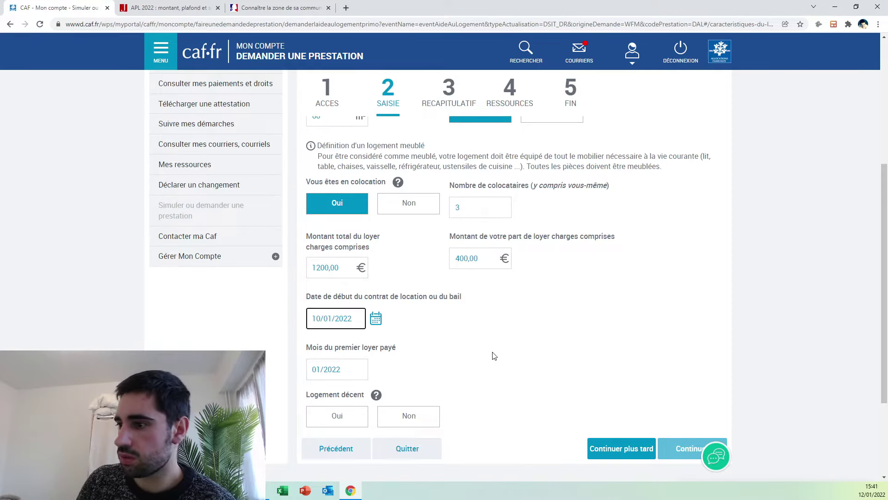
{"action": "left_click", "coordinate": [500, 355]}
{"action": "scroll", "coordinate": [437, 333], "scroll_direction": "down", "scroll_amount": 2}
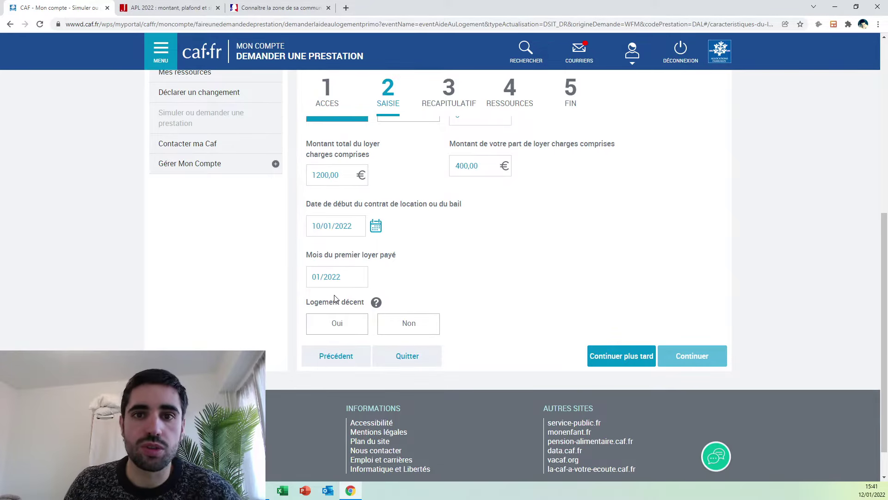
{"action": "left_click", "coordinate": [322, 329]}
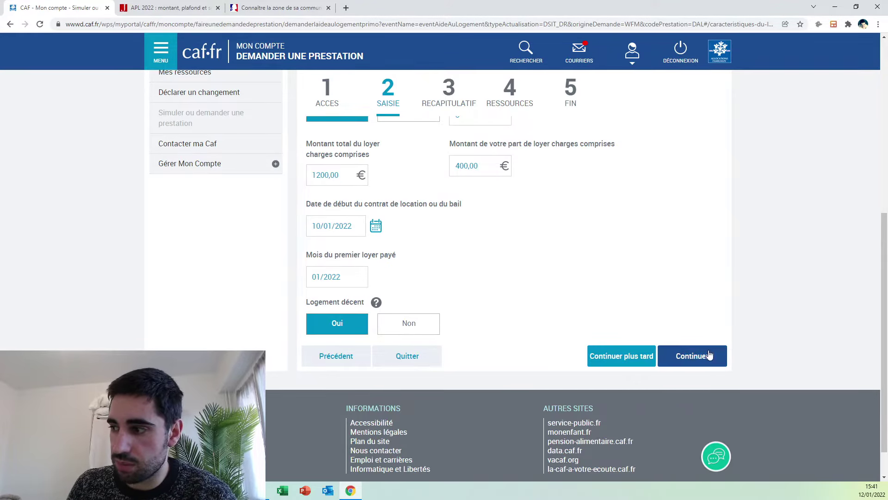
{"action": "left_click", "coordinate": [693, 355]}
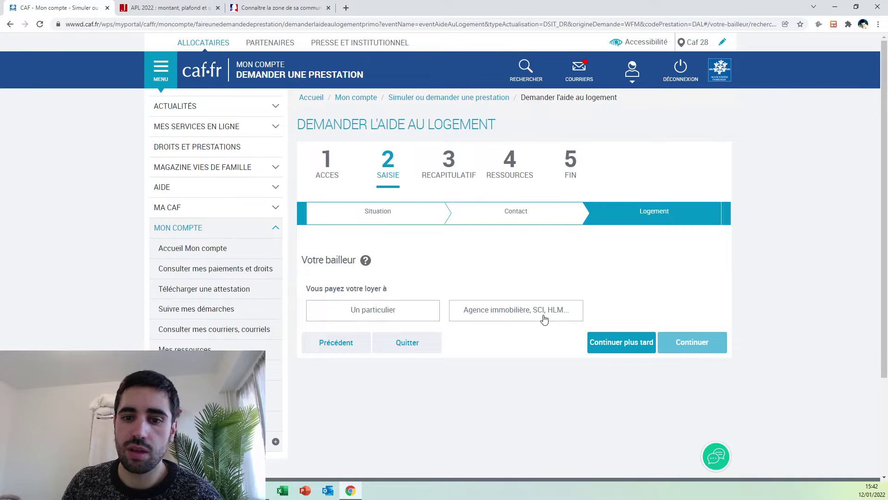
Declare the landlord as Un particulier residing En France
{"action": "left_click", "coordinate": [407, 317]}
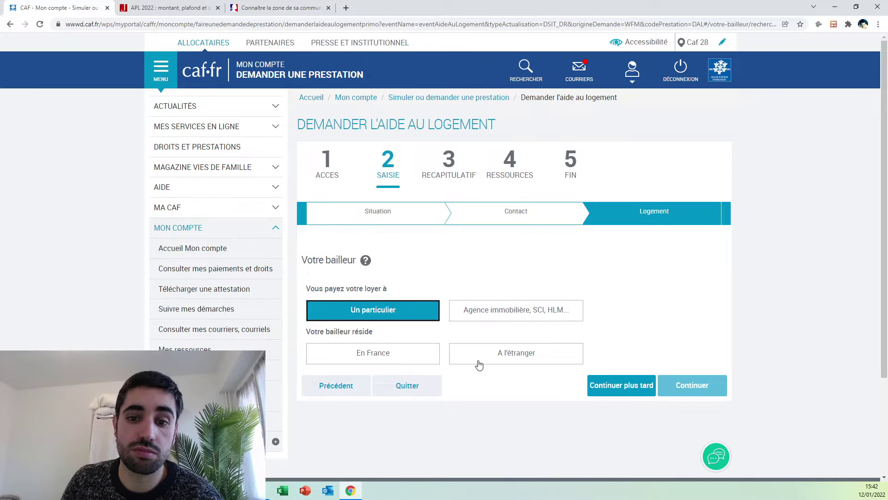
{"action": "left_click", "coordinate": [422, 363]}
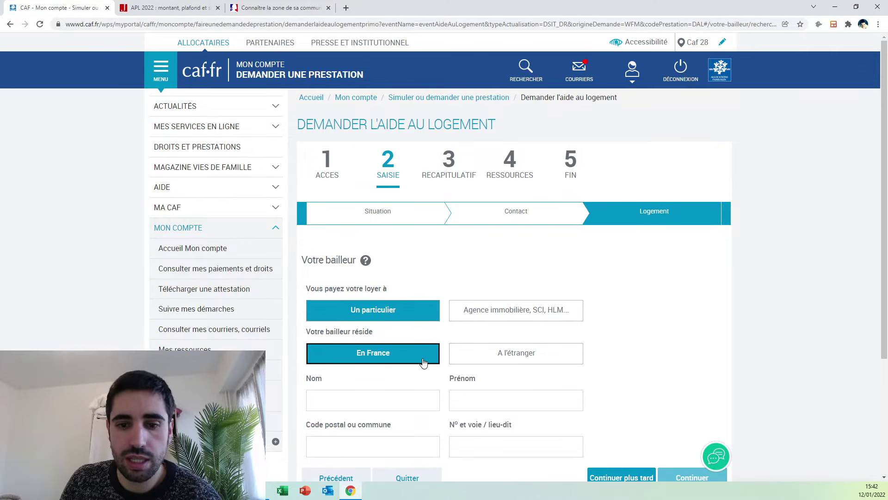
{"action": "scroll", "coordinate": [424, 363], "scroll_direction": "down", "scroll_amount": 2}
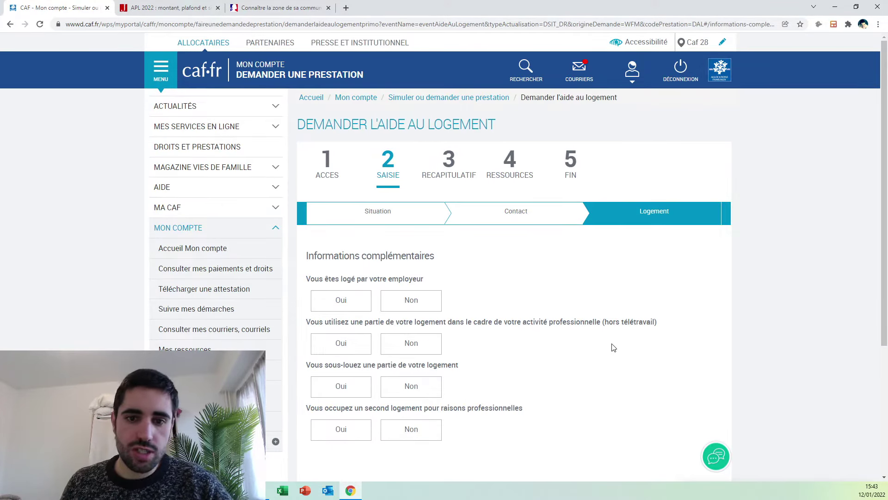
Answer Non to employer-provided housing, professional use, subletting and a second professional home, and submit the additional information
{"action": "left_click", "coordinate": [415, 301]}
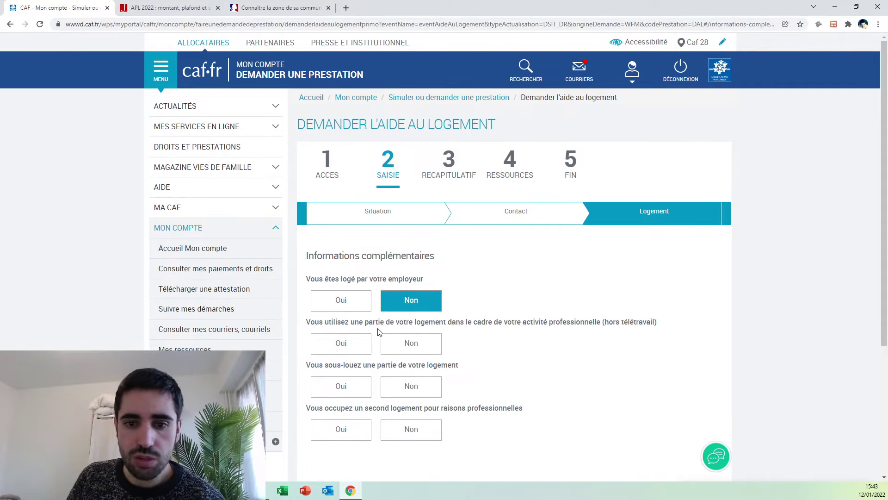
{"action": "left_click", "coordinate": [424, 349]}
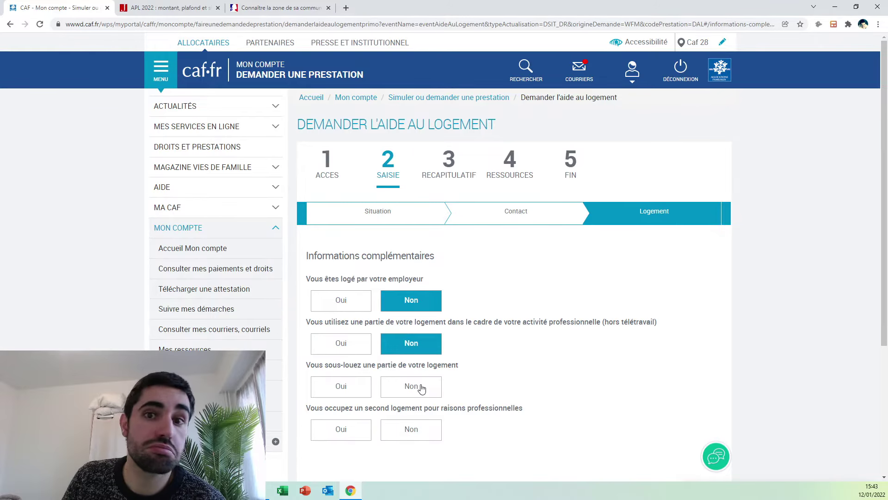
{"action": "left_click", "coordinate": [422, 389]}
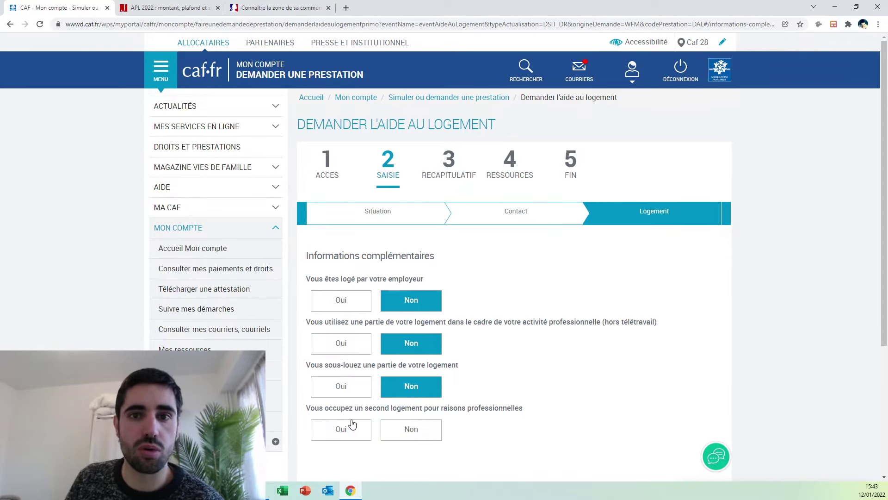
{"action": "left_click", "coordinate": [407, 429]}
{"action": "scroll", "coordinate": [511, 393], "scroll_direction": "down", "scroll_amount": 3}
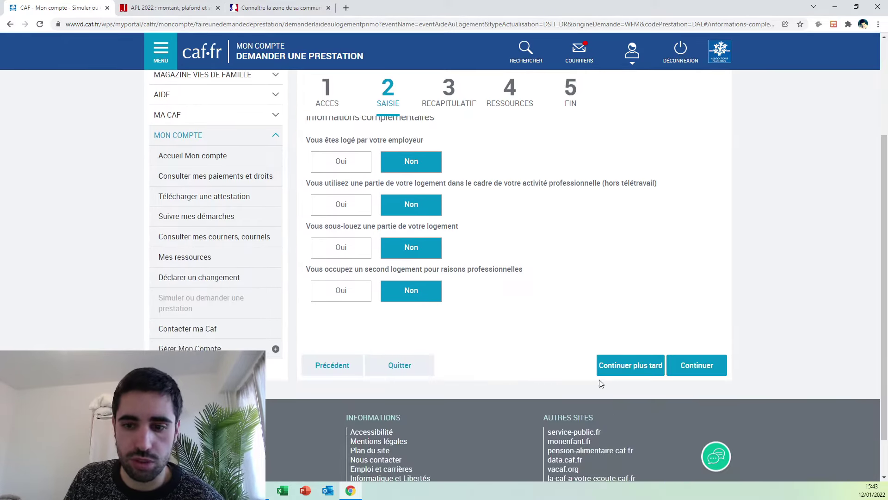
{"action": "left_click", "coordinate": [678, 374]}
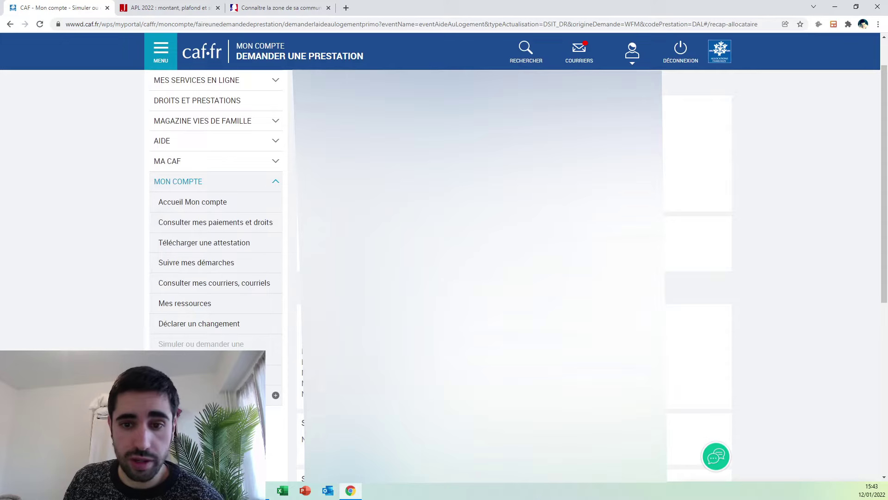
Review the applicant's summary page and continue to the next part of the récapitulatif
{"action": "scroll", "coordinate": [216, 231], "scroll_direction": "down", "scroll_amount": 1}
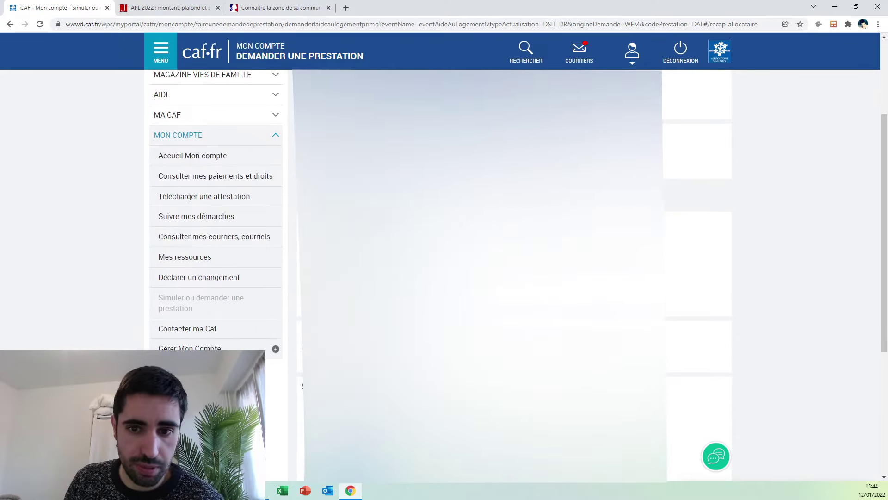
{"action": "scroll", "coordinate": [216, 231], "scroll_direction": "down", "scroll_amount": 5}
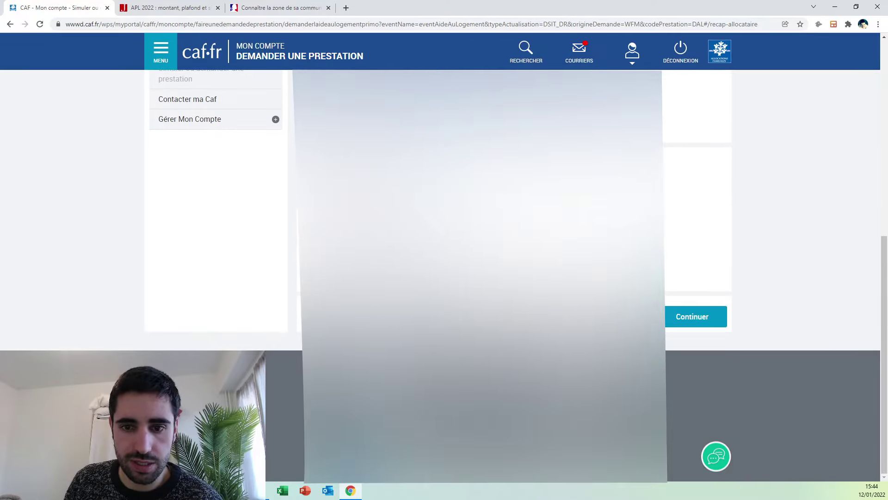
{"action": "left_click", "coordinate": [679, 319]}
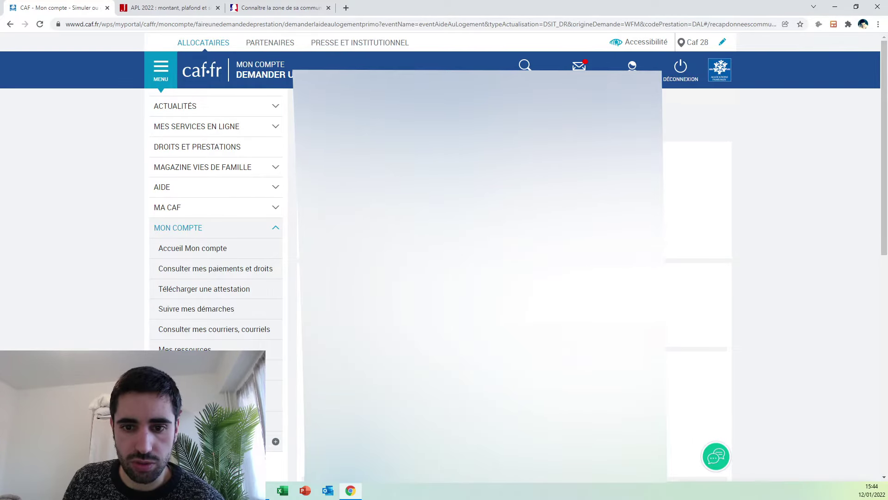
Accept the service's terms of use, validate the récapitulatif, and continue past the resources stage to the bank details
{"action": "scroll", "coordinate": [444, 254], "scroll_direction": "down", "scroll_amount": 2}
{"action": "scroll", "coordinate": [444, 254], "scroll_direction": "down", "scroll_amount": 6}
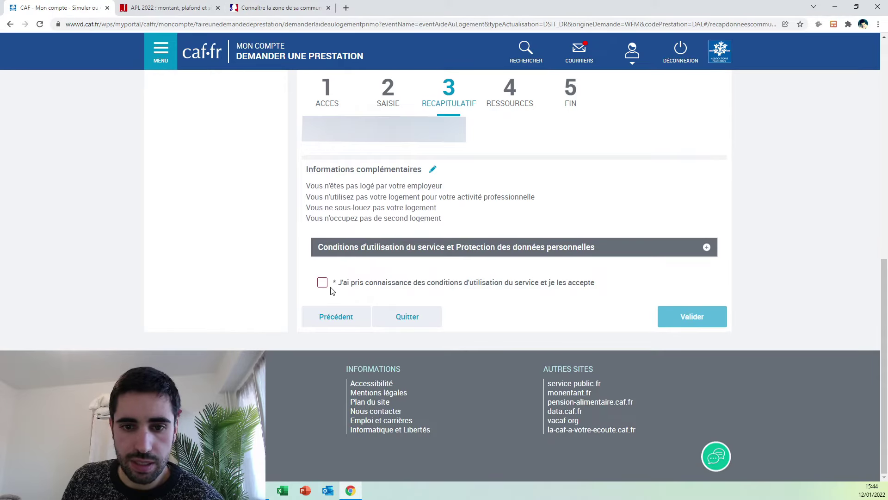
{"action": "left_click", "coordinate": [323, 283]}
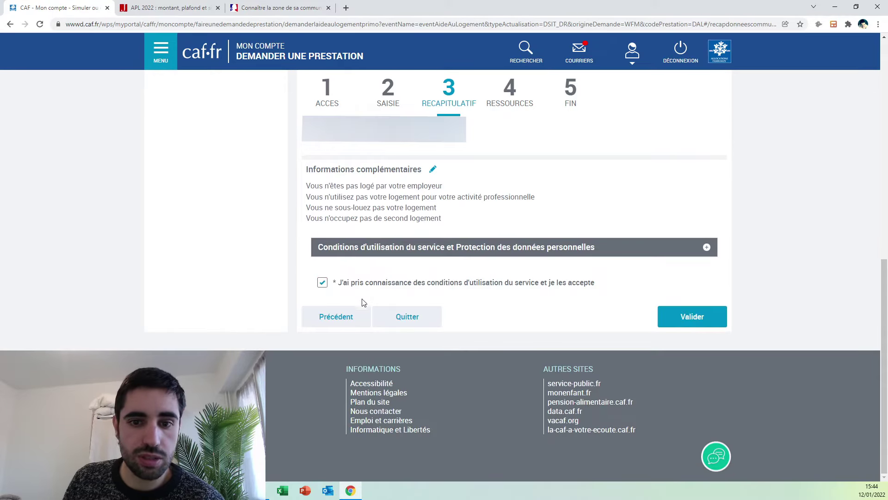
{"action": "left_click", "coordinate": [689, 318]}
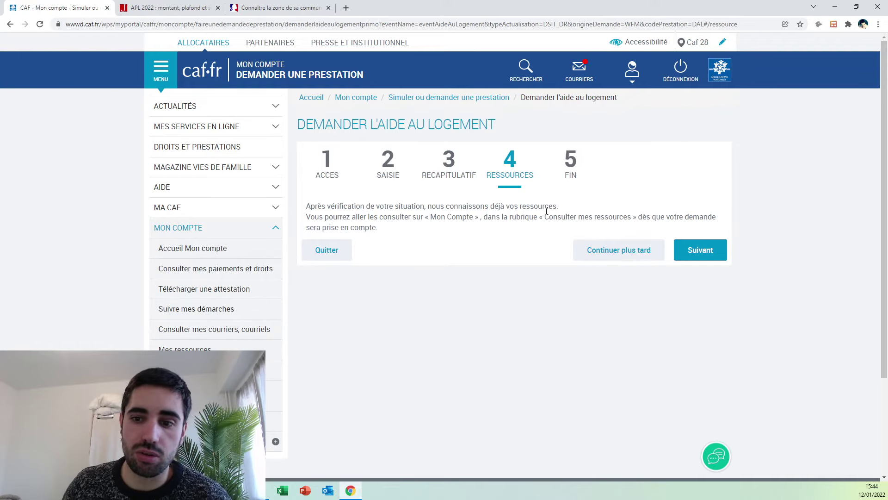
{"action": "left_click", "coordinate": [701, 252]}
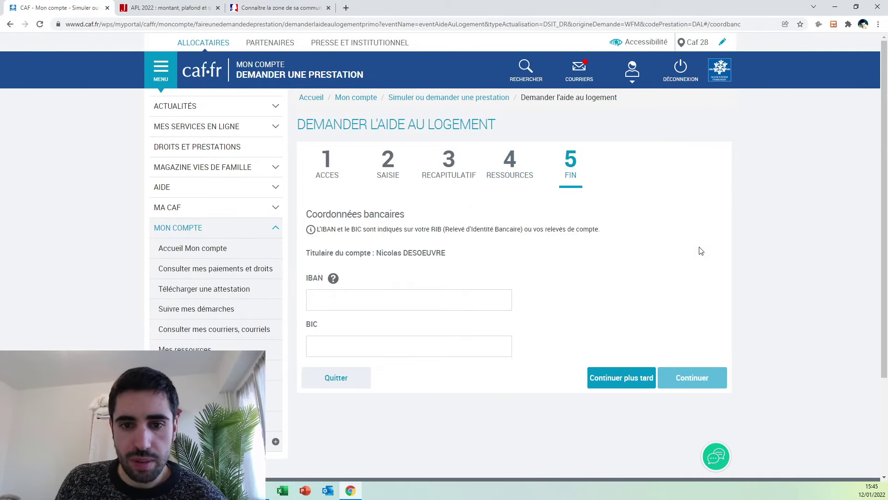